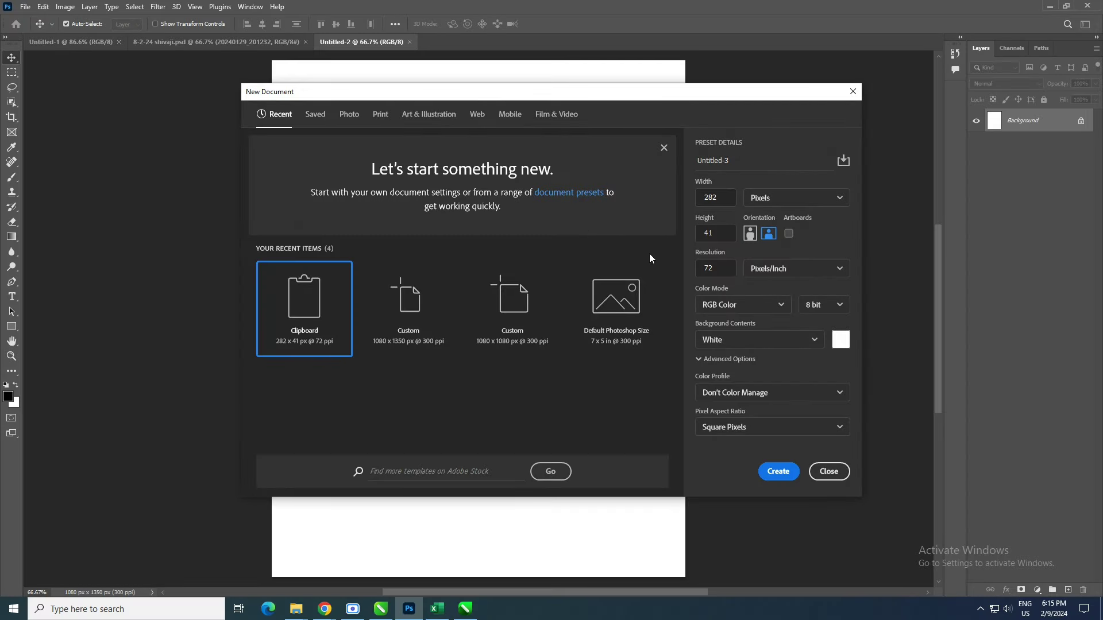
- Create a new 1080 × 1350 px, 300 ppi document from the custom preset
left_click(405, 327)
left_click(770, 473)
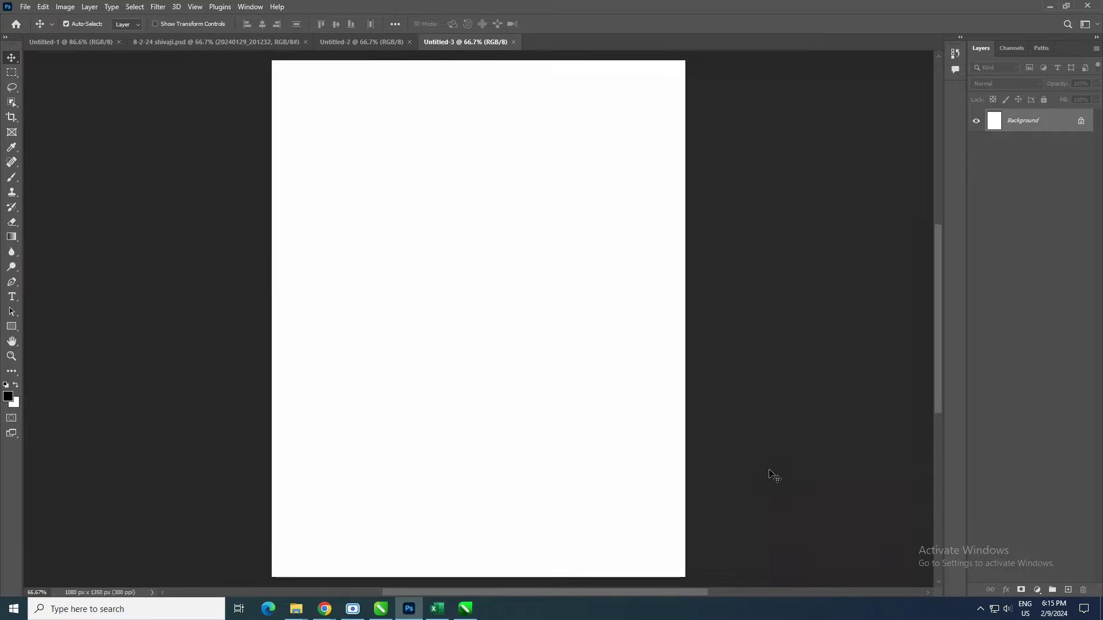
- Place sunset sky image 1 onto the canvas as a new layer
key("alt+Tab")
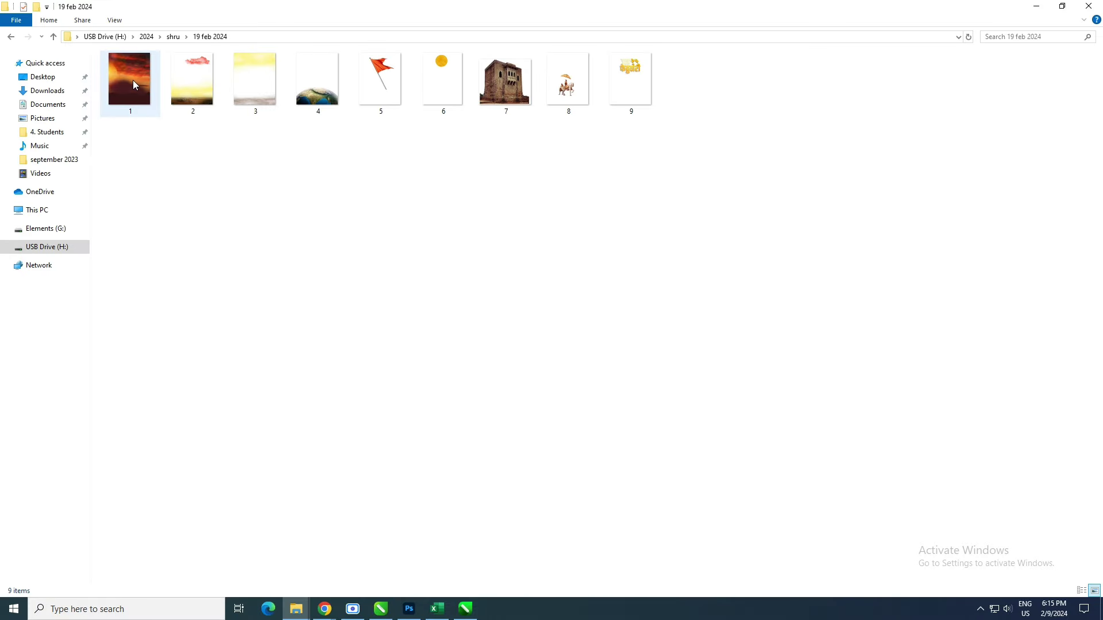
left_click_drag(132, 80, 427, 546)
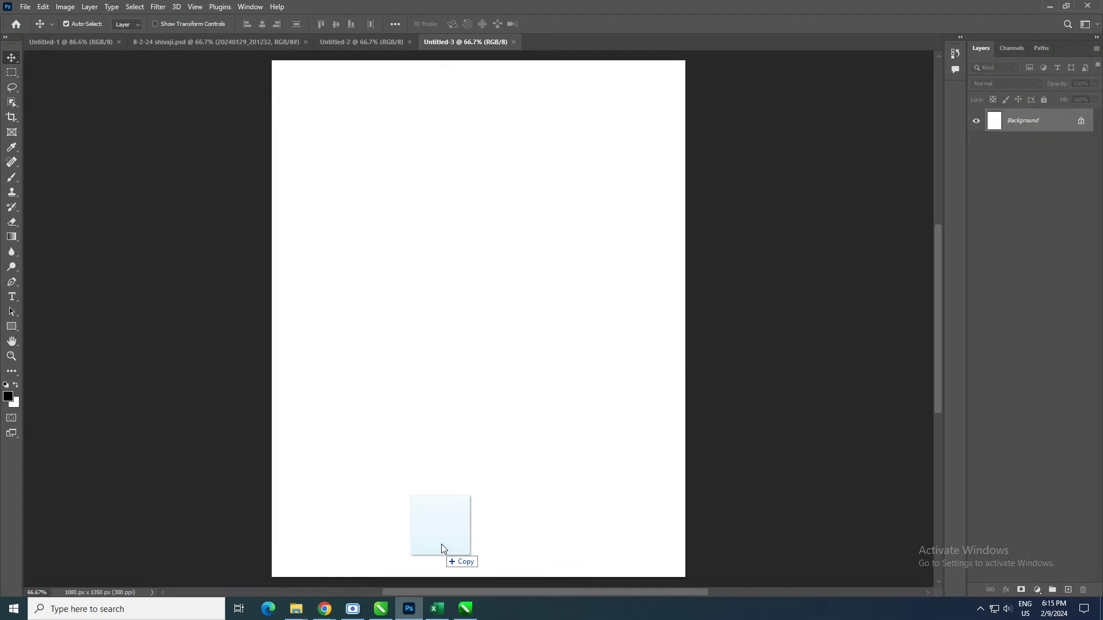
left_click_drag(427, 546, 439, 534)
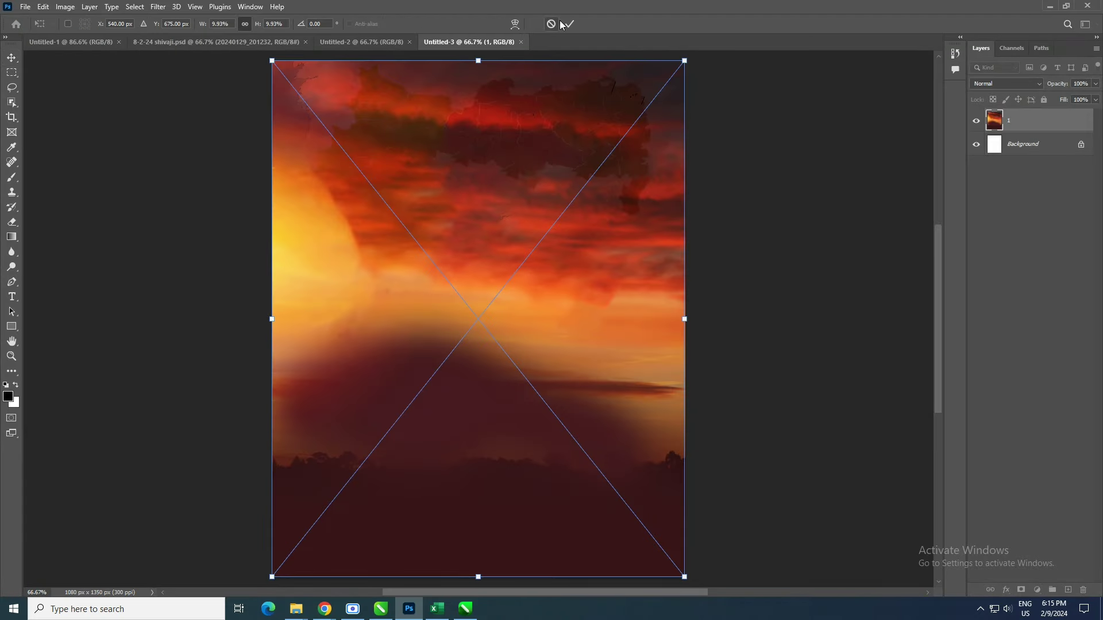
left_click(569, 24)
- Place foggy rocky ground image 2 over the sky
key("alt+Tab")
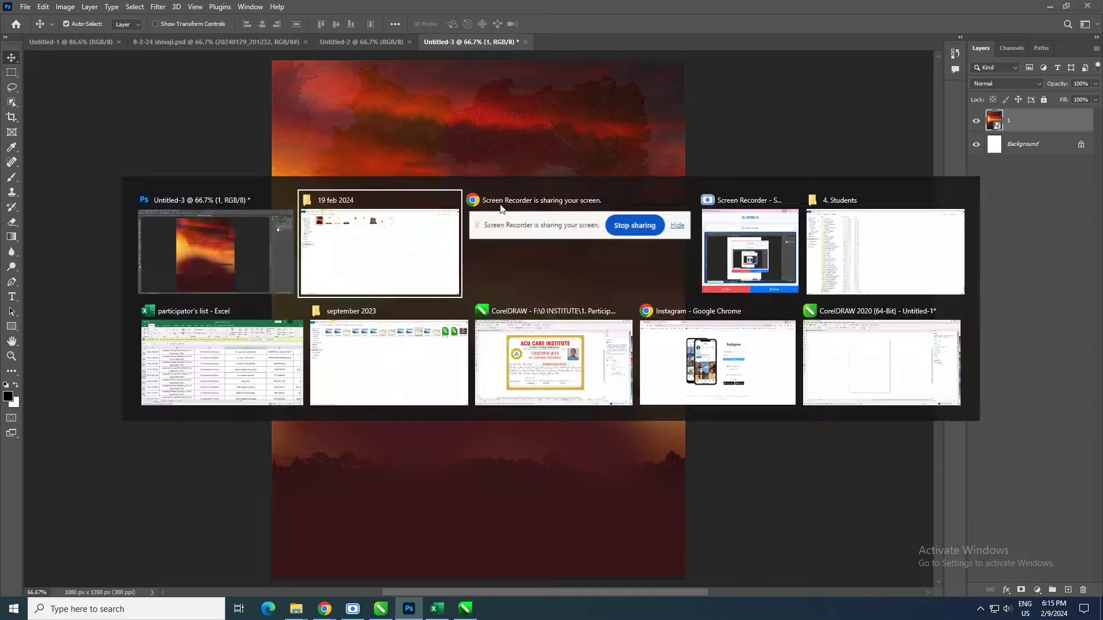
left_click_drag(199, 83, 407, 515)
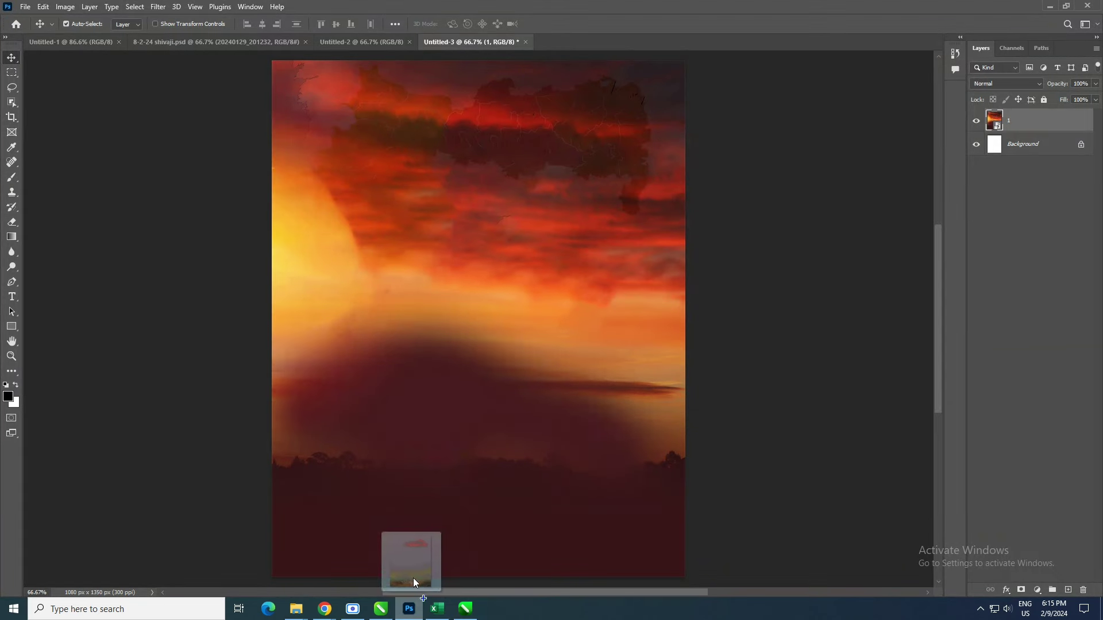
left_click_drag(407, 516, 434, 494)
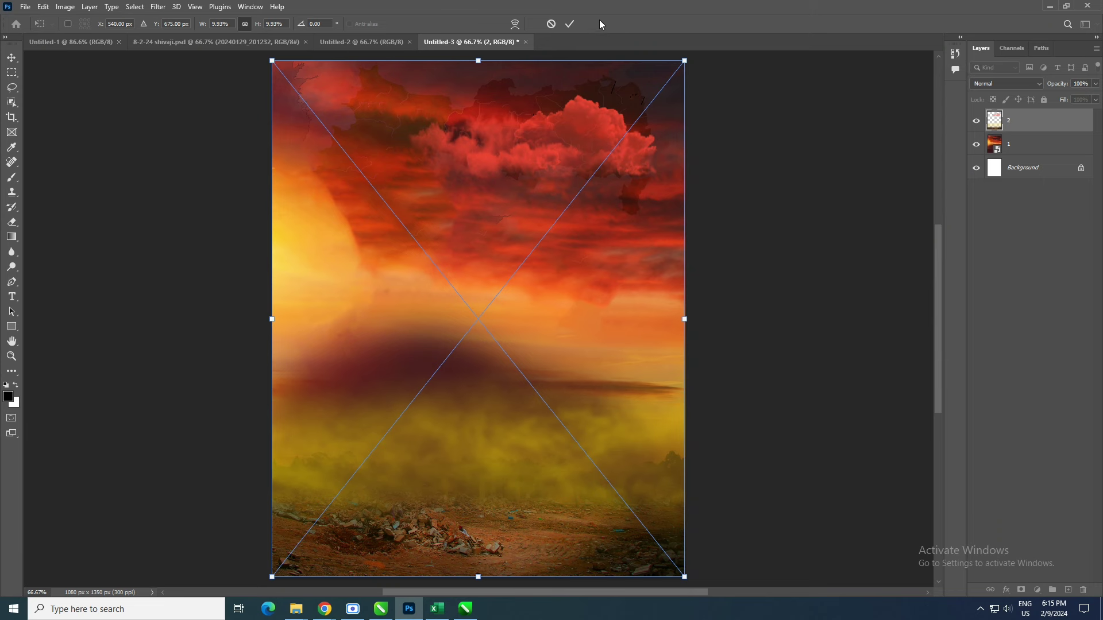
left_click(569, 24)
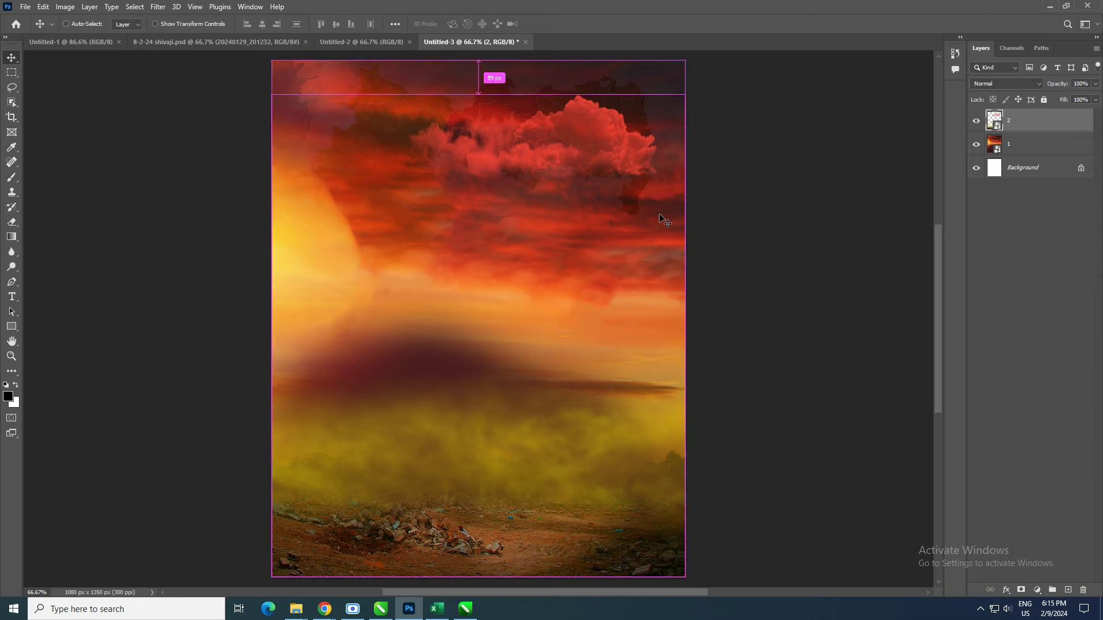
scroll(658, 218, "up", 3)
scroll(659, 218, "down", 2)
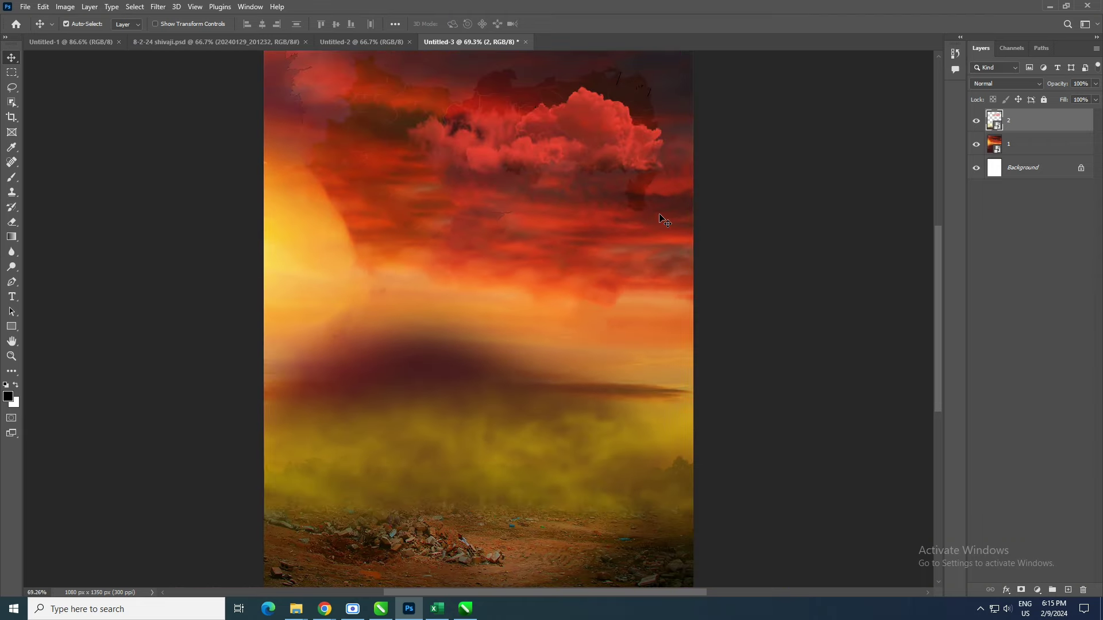
- Place warm yellow overlay image 3 as a new layer above the ground
key("alt+Tab")
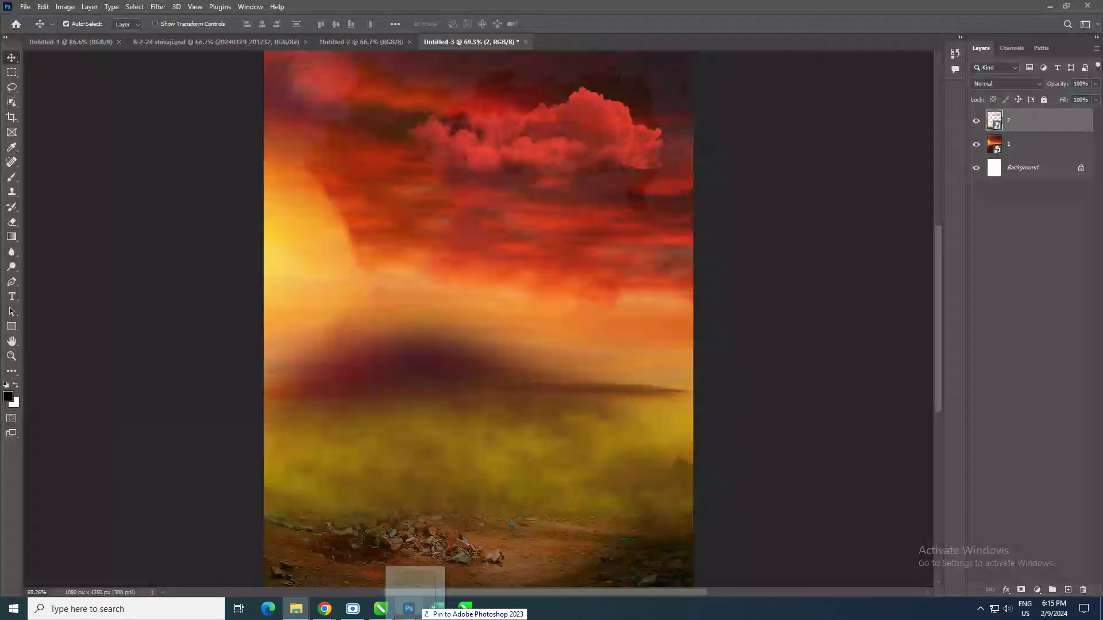
left_click_drag(278, 107, 460, 474)
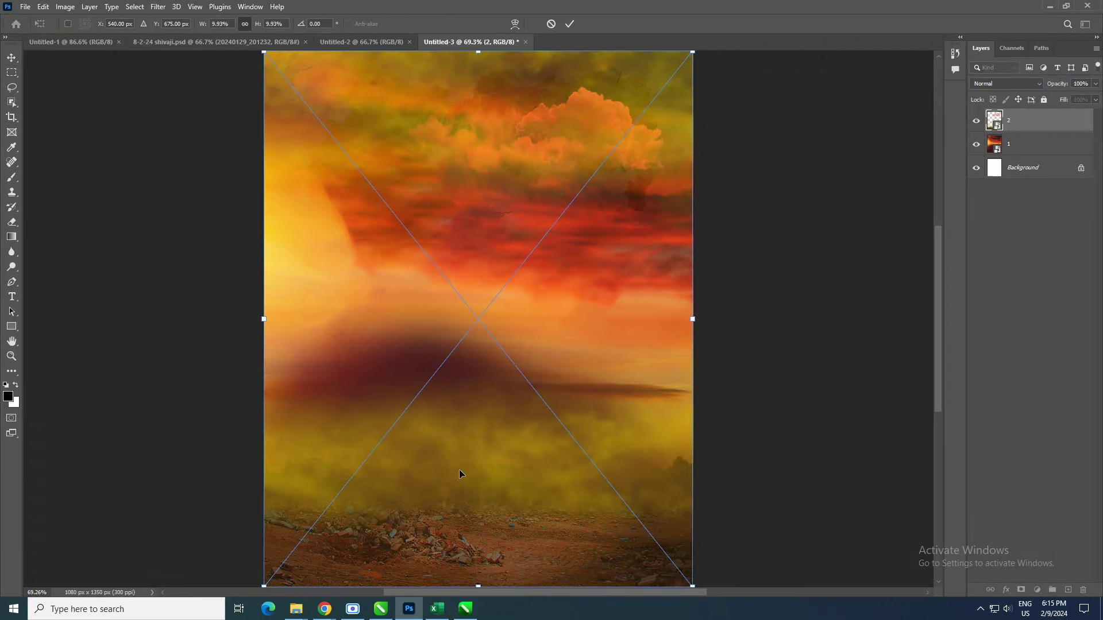
left_click(568, 25)
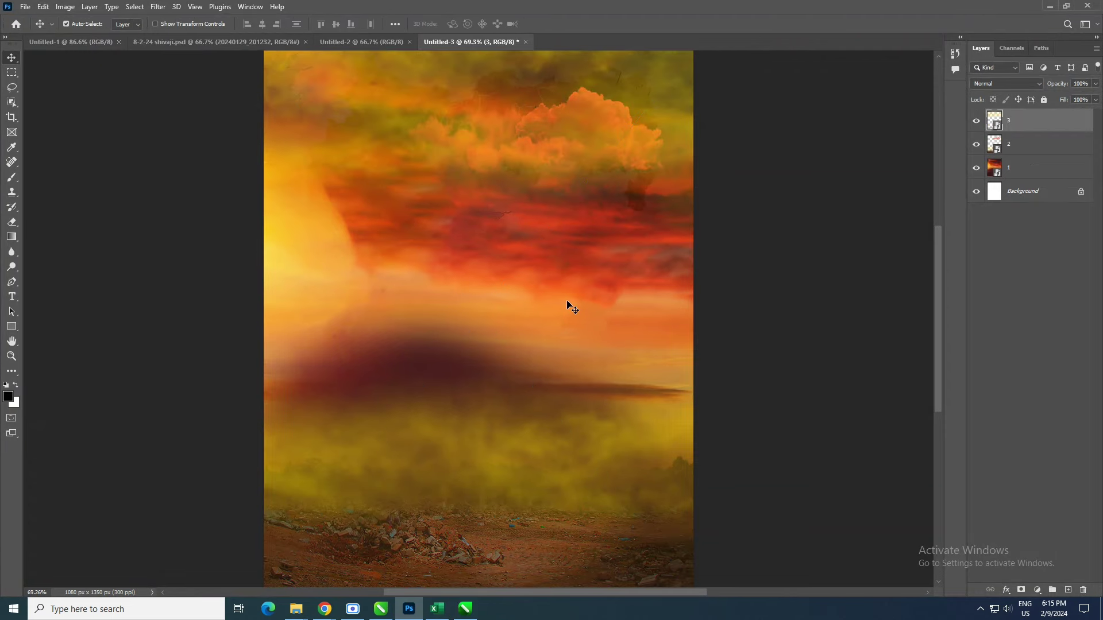
key("alt+Tab")
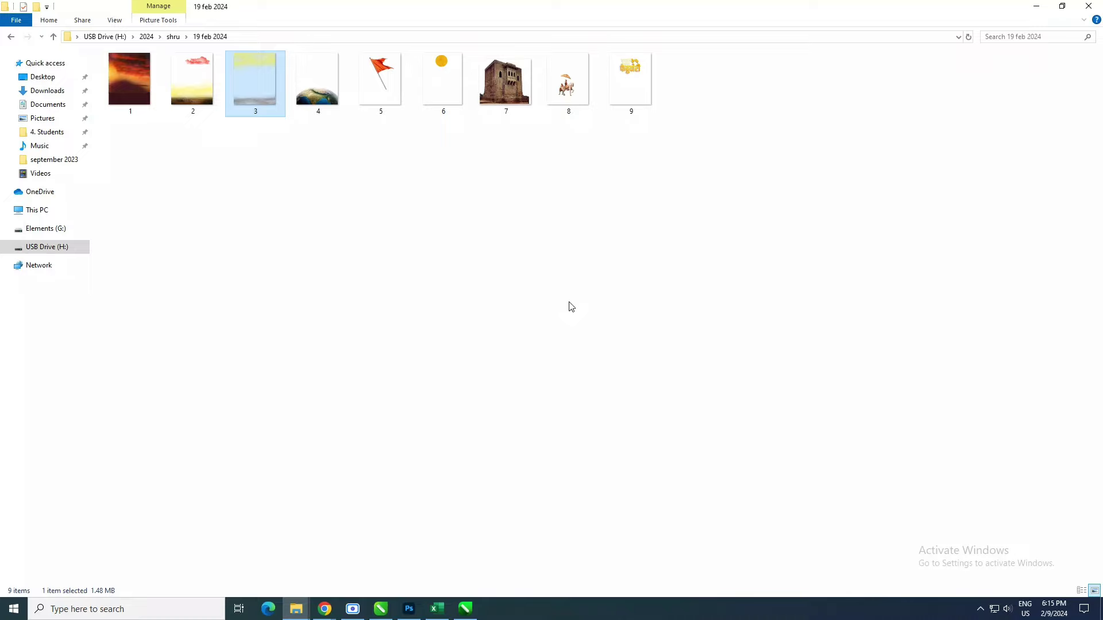
key("alt+Tab")
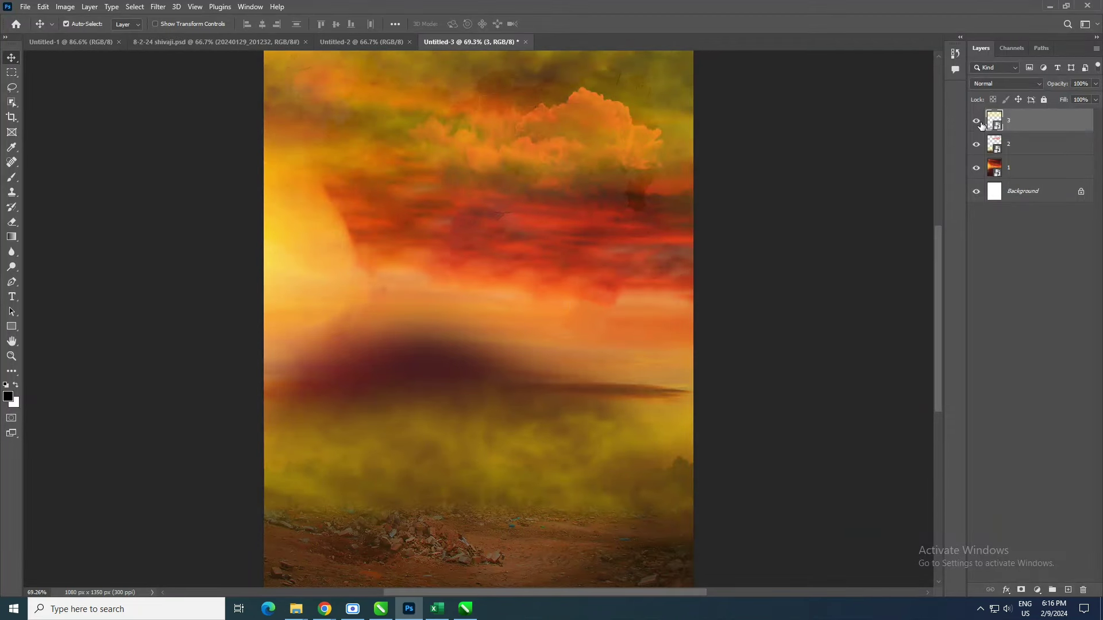
- Toggle visibility of layers 3 and 2 to compare the backdrop
left_click(978, 122)
left_click(978, 122)
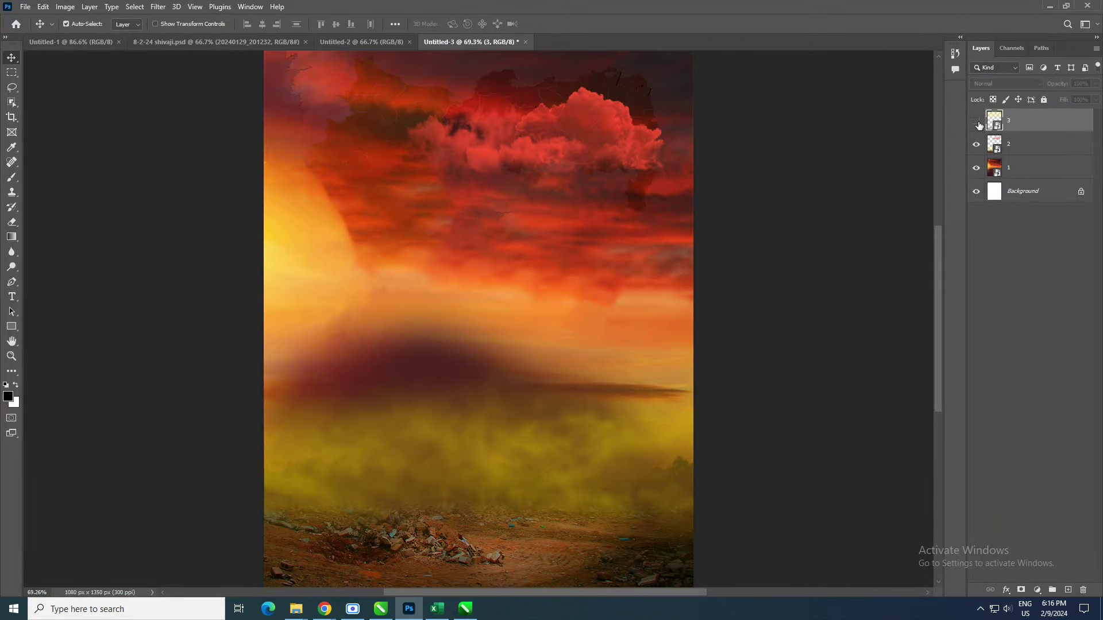
left_click(976, 122)
left_click(977, 144)
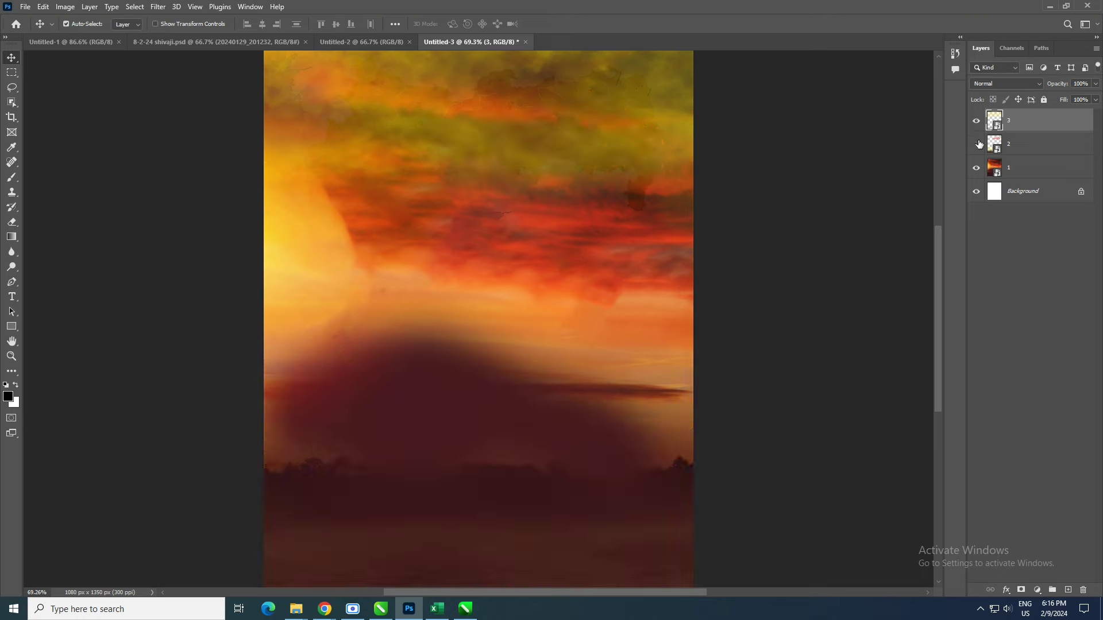
key("alt+Tab")
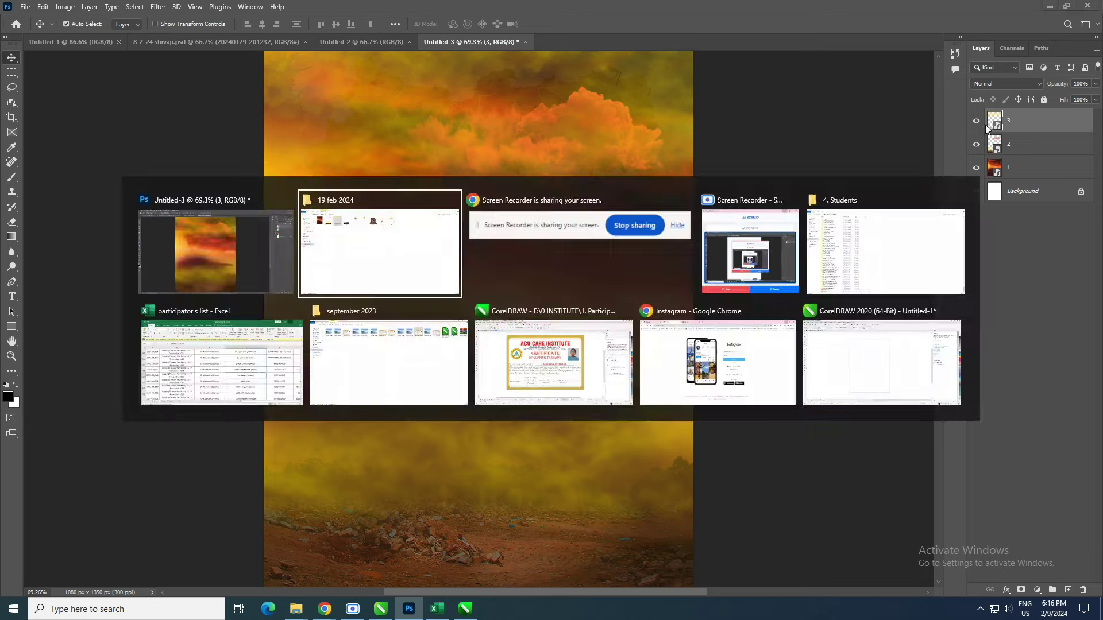
- Place globe image 4 and horseman-with-umbrella image 8 as new layers
mouse_move(312, 91)
left_mouse_down()
mouse_move(390, 283)
mouse_move(483, 442)
left_mouse_up()
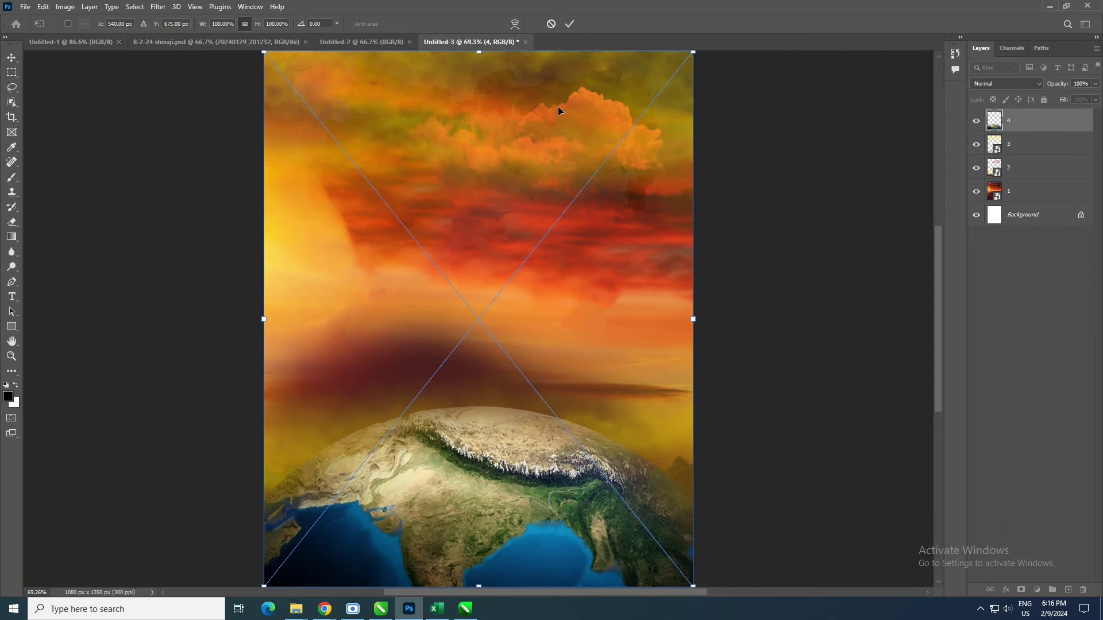
left_click(569, 23)
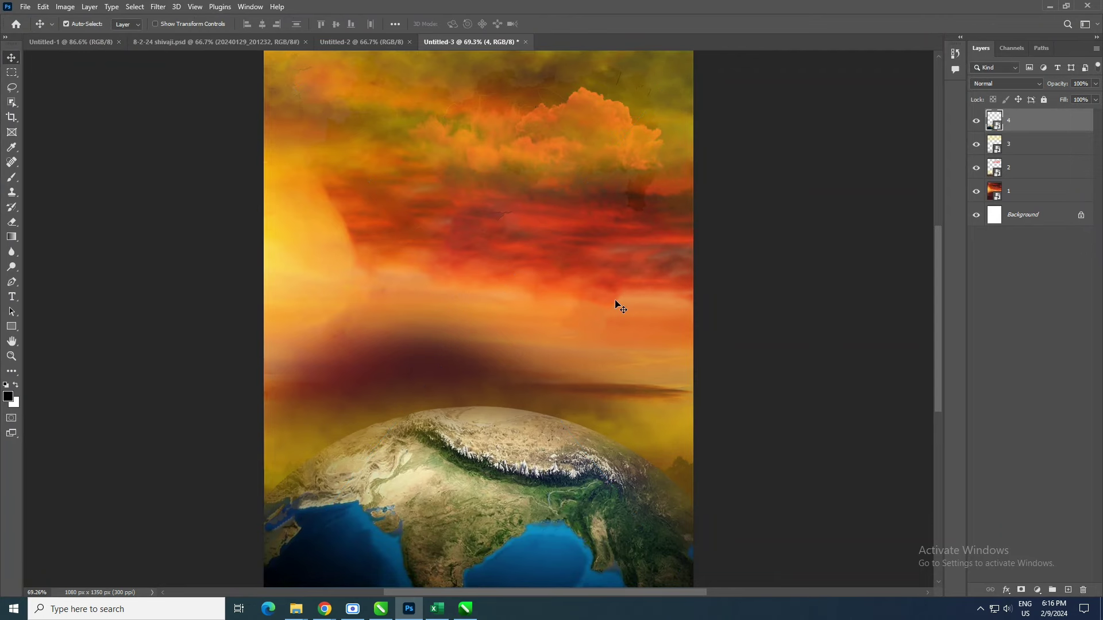
key("alt+Tab")
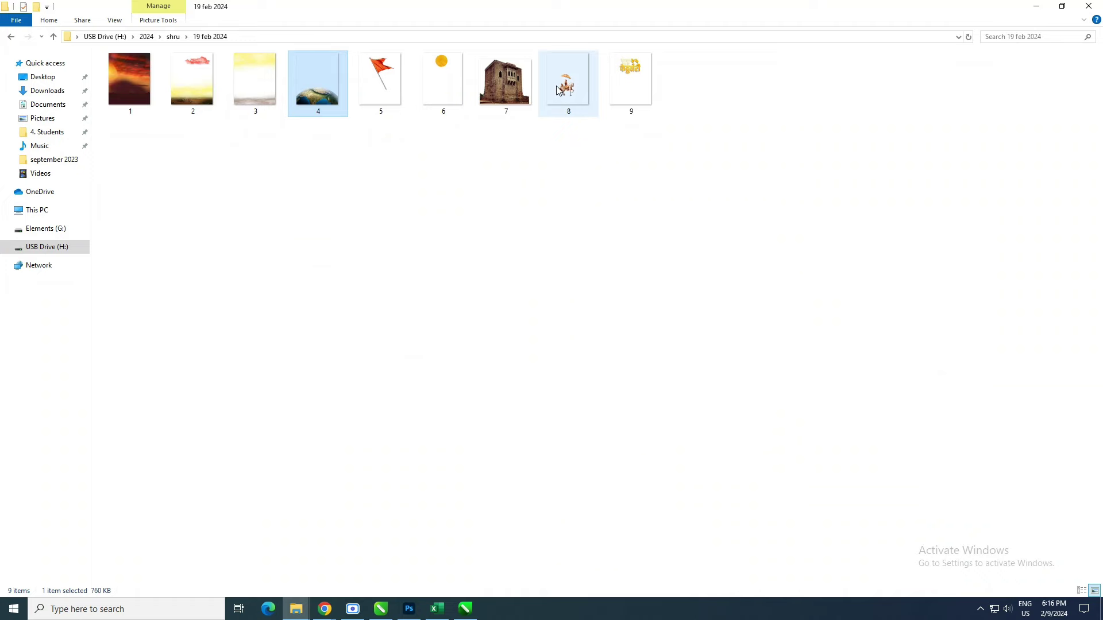
mouse_move(548, 89)
left_mouse_down()
mouse_move(411, 589)
mouse_move(440, 533)
left_mouse_up()
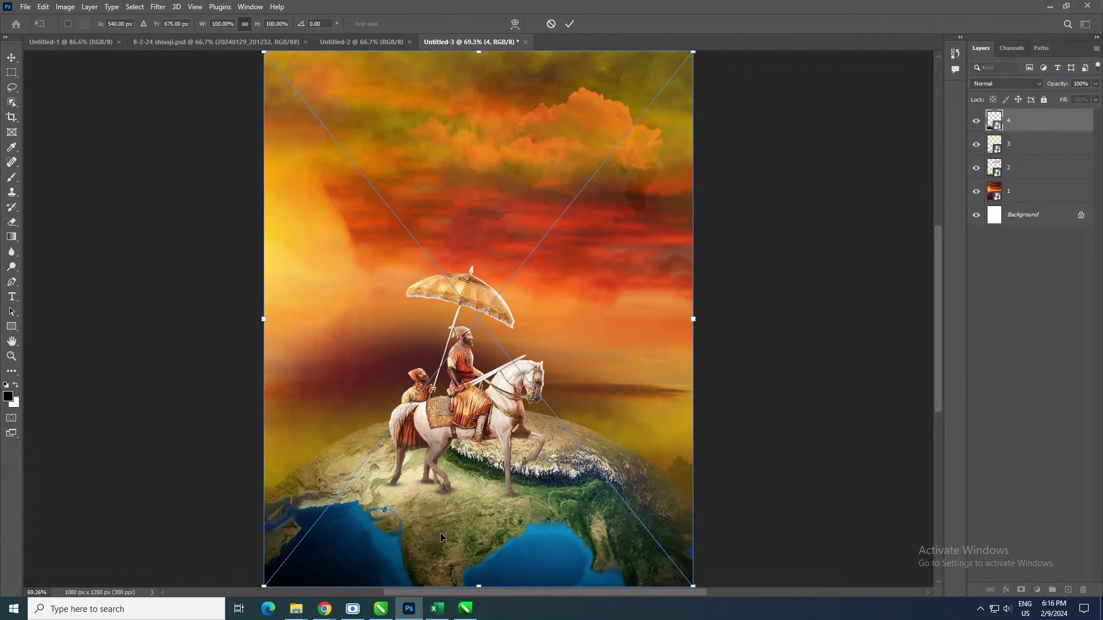
left_click(570, 24)
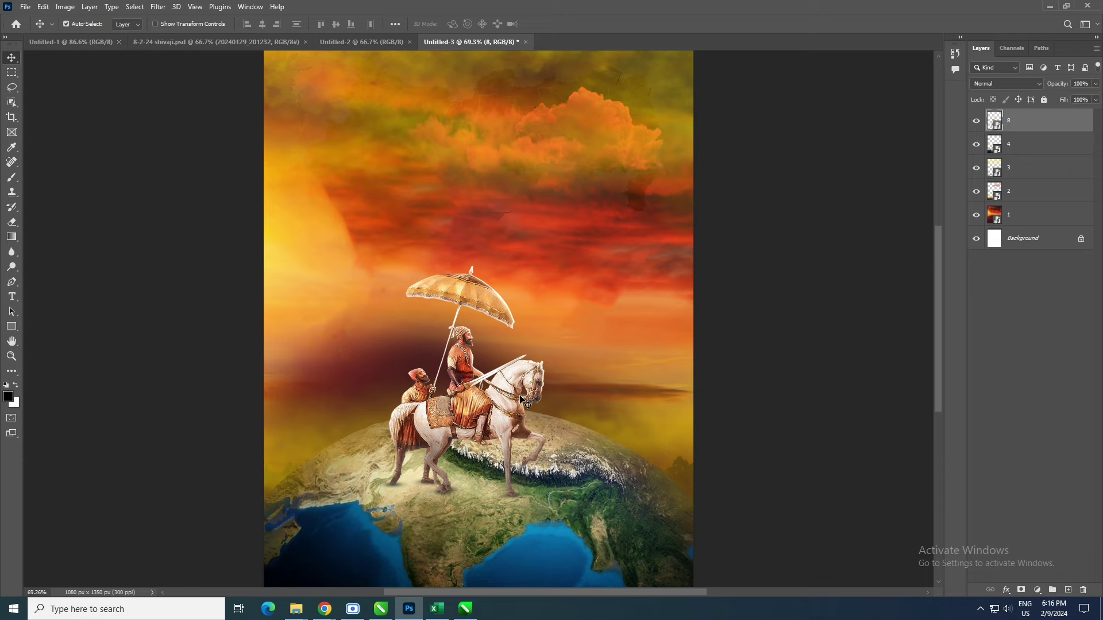
key("alt+Tab")
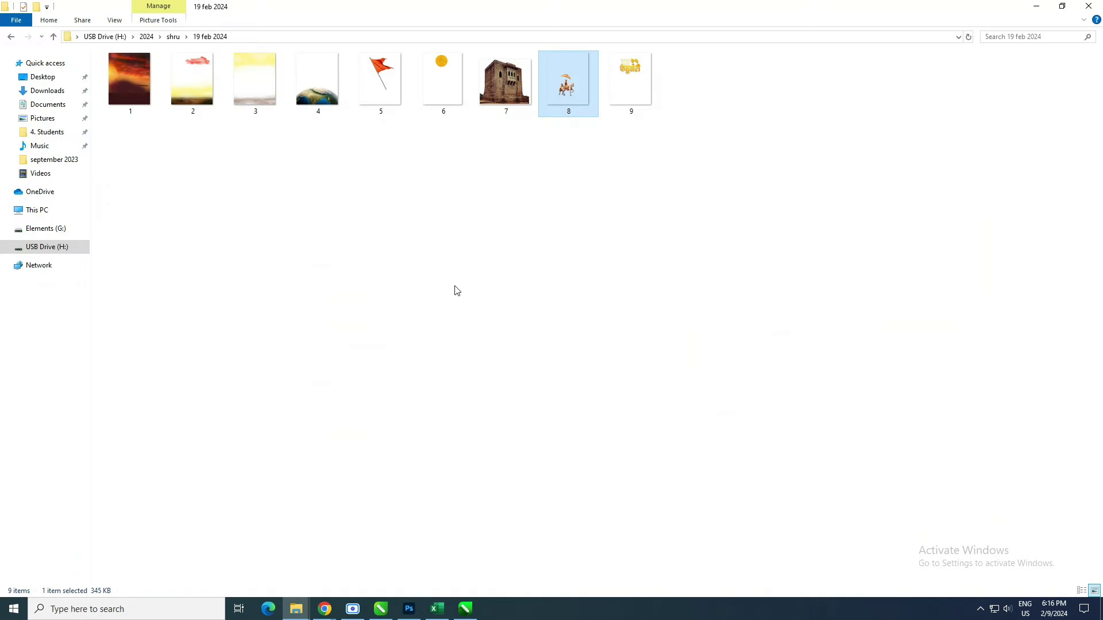
- Place fort image 7 and move its layer beneath the horseman
left_click_drag(511, 83, 413, 561)
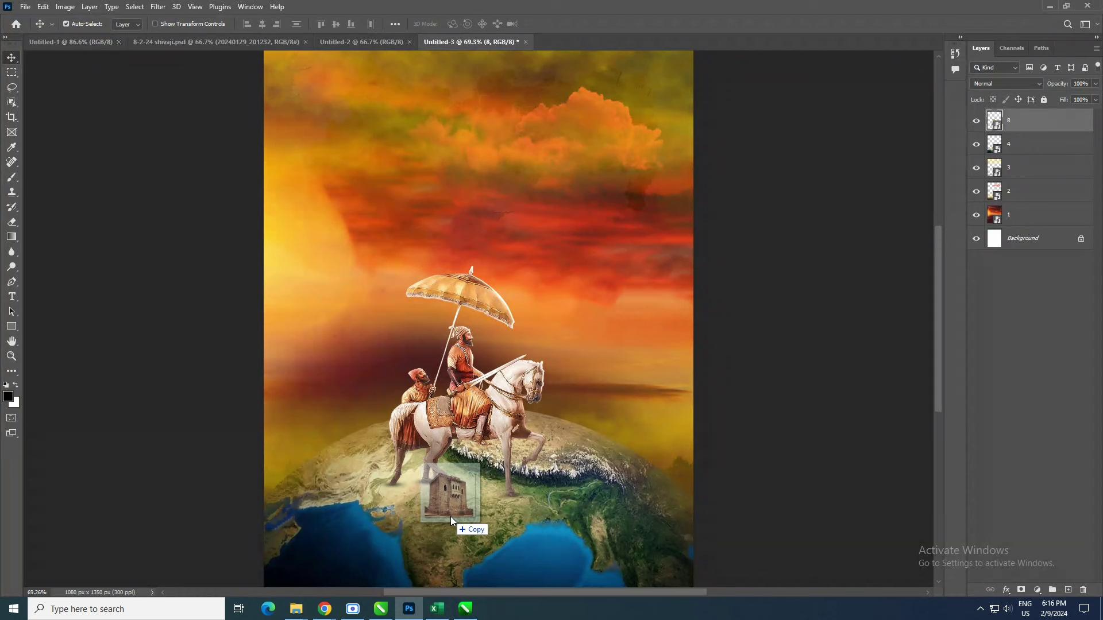
left_click_drag(413, 561, 457, 506)
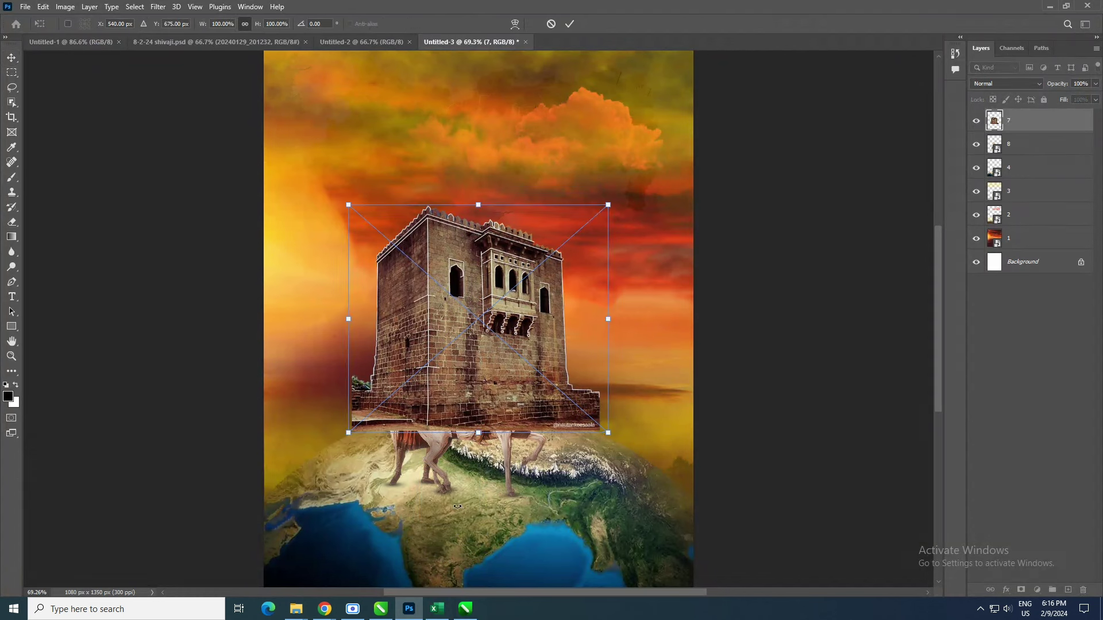
left_click(569, 23)
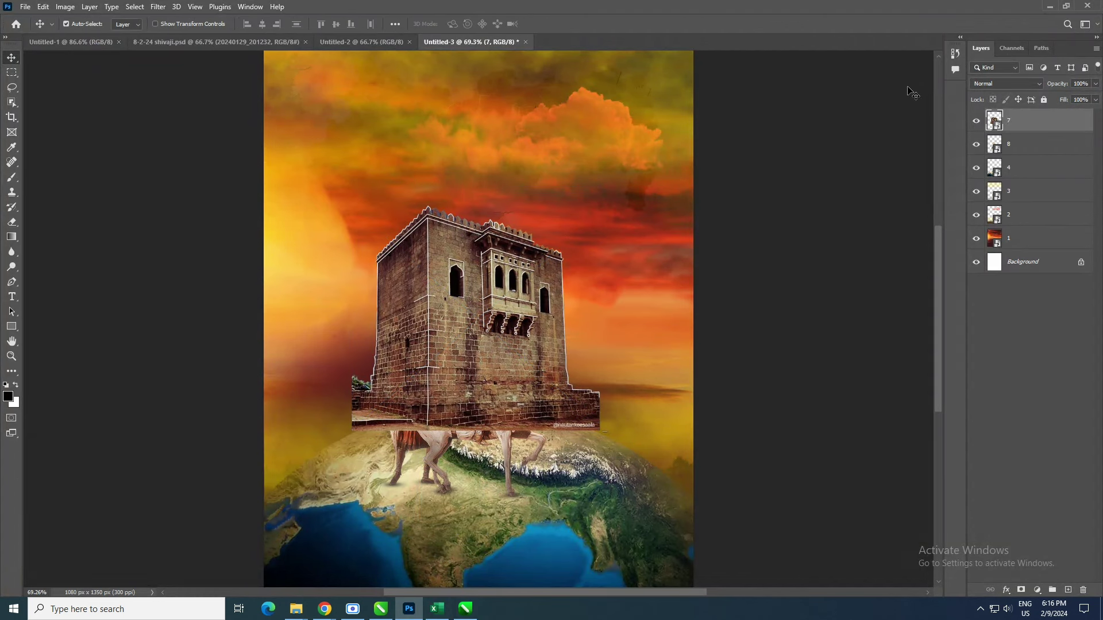
left_click_drag(1012, 125, 1013, 167)
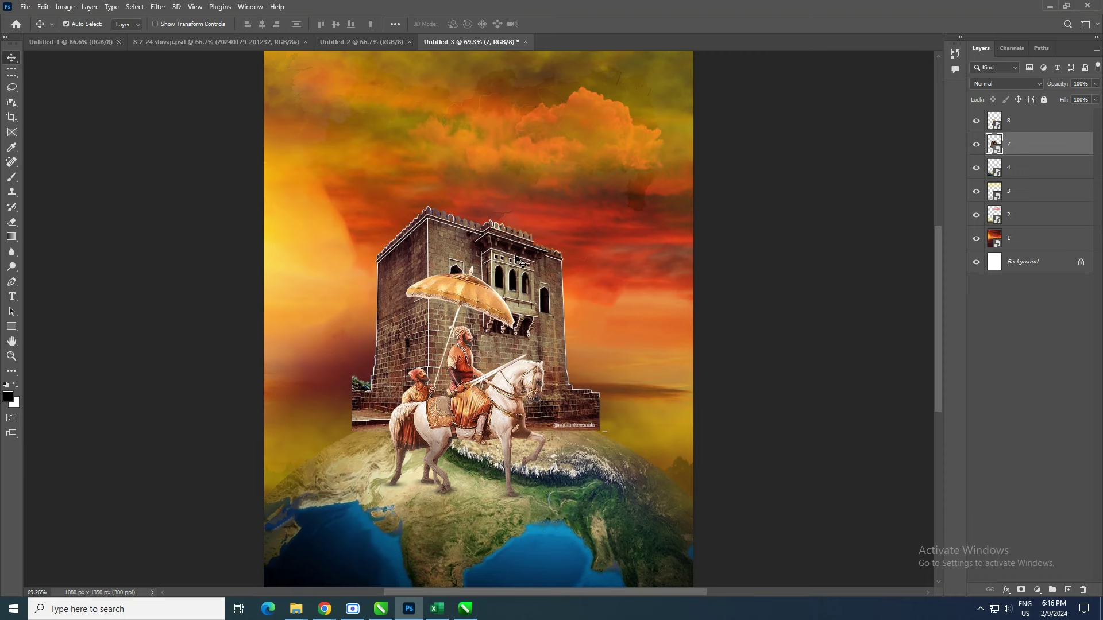
- Shift the fort down-right, then align it horizontally centred with the Background
left_click_drag(526, 263, 521, 281)
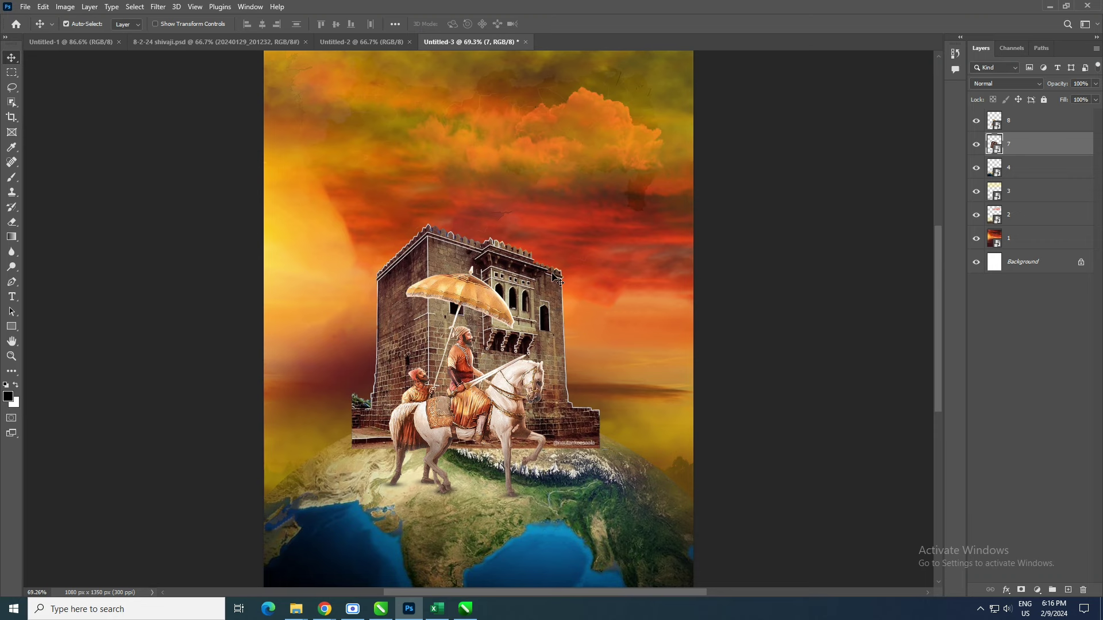
left_click_drag(548, 281, 553, 290)
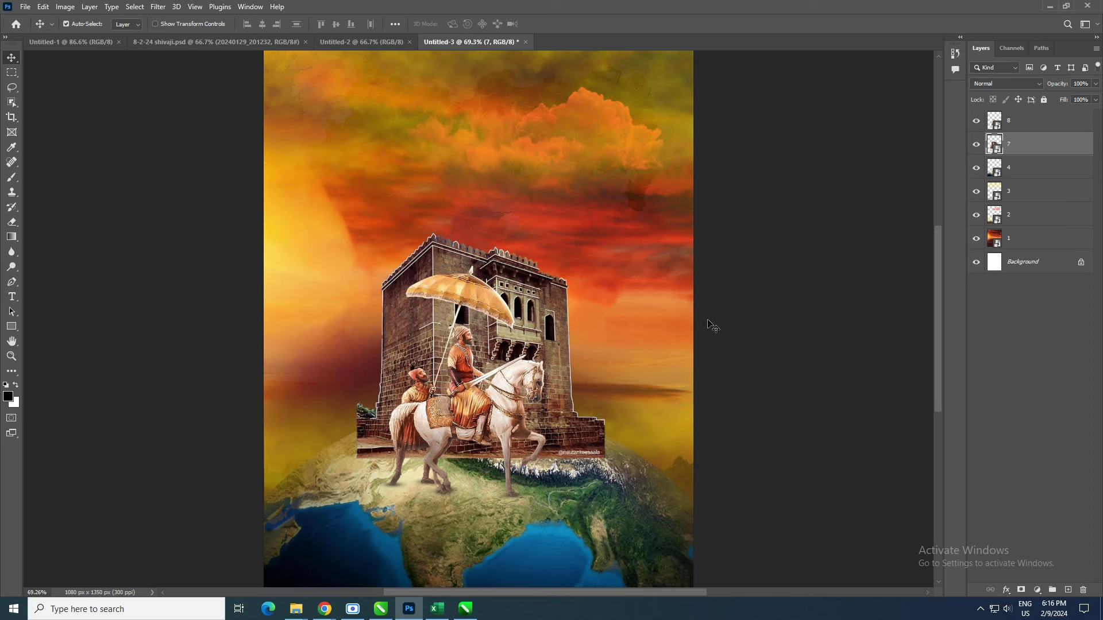
left_click(1022, 271)
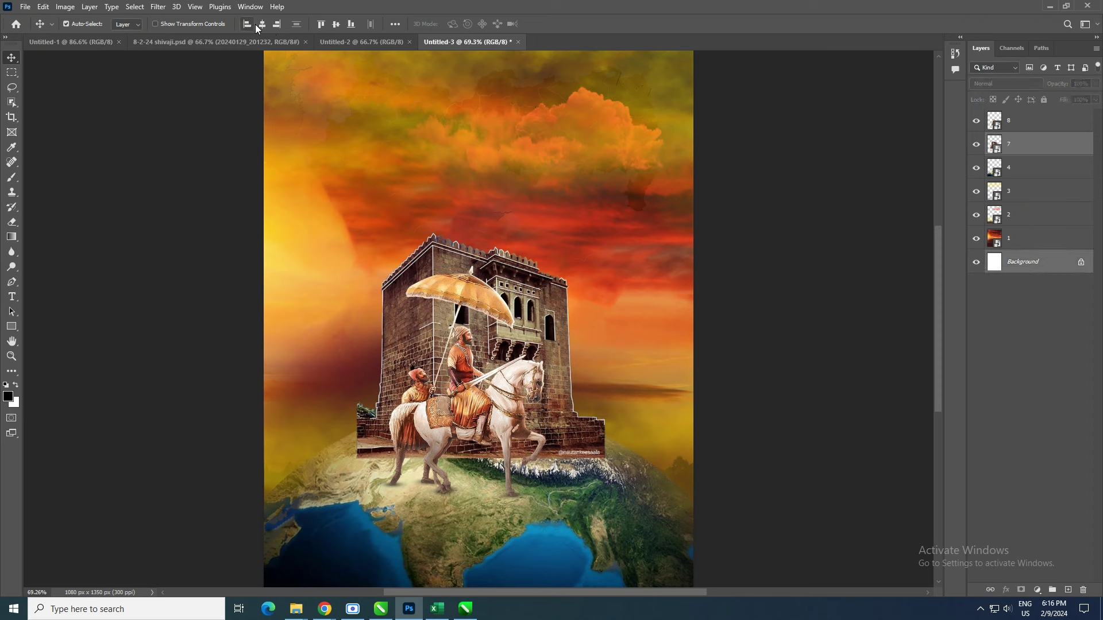
key("shift+Left")
left_click(1025, 150)
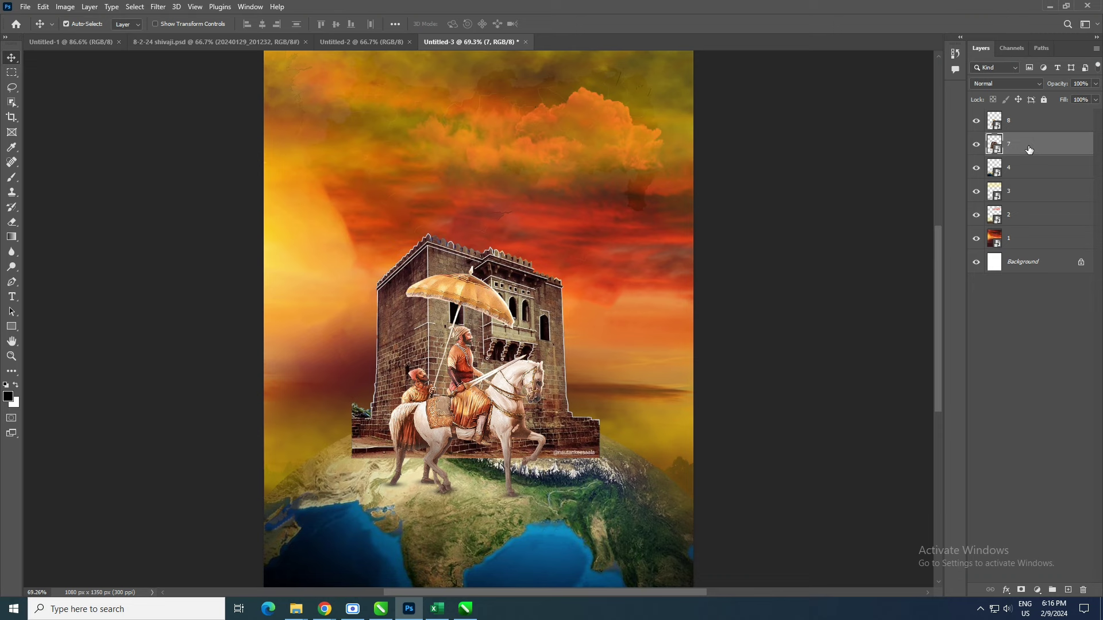
- Add a layer mask to fort layer 7 and paint out the watermark in black
left_click(1020, 588)
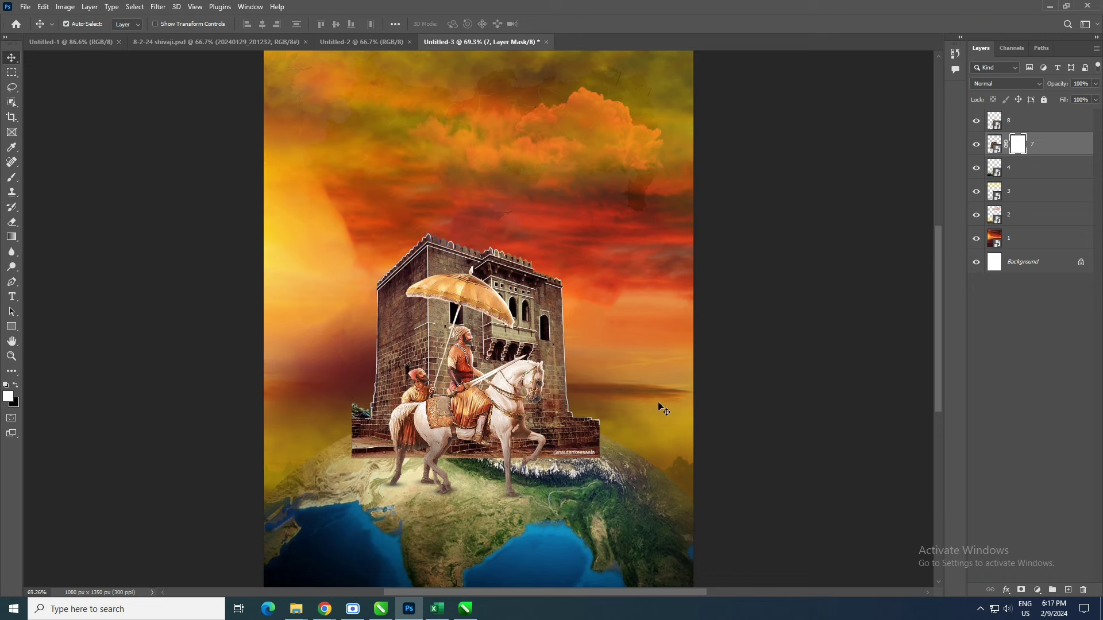
key("b")
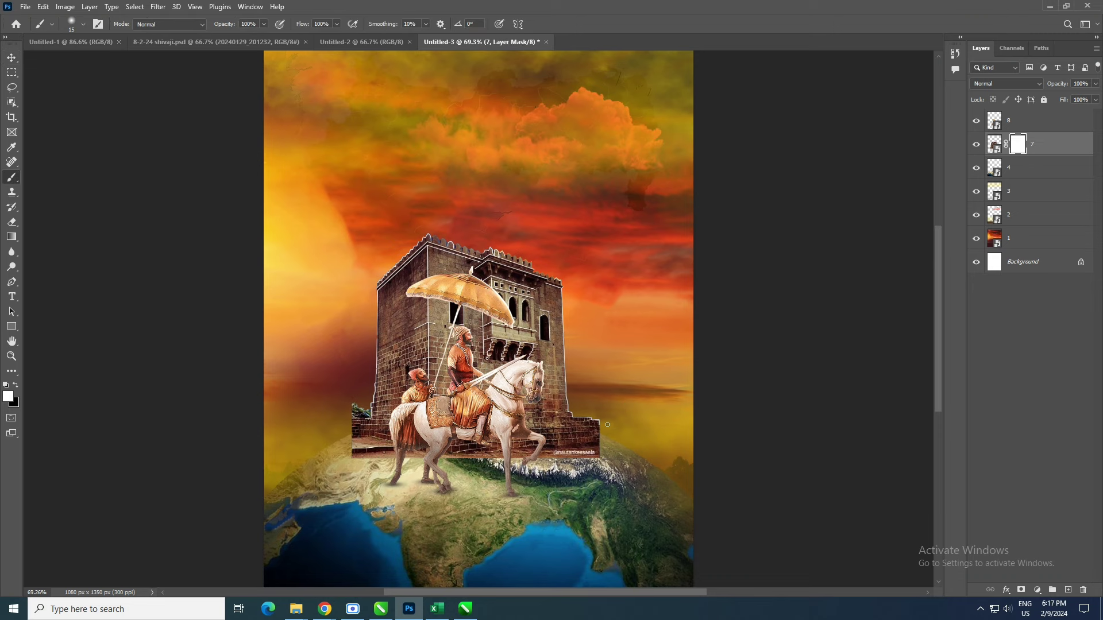
key("bracketright")
key("bracketright")
key("bracketright")
key("x")
mouse_move(588, 459)
left_mouse_down()
mouse_move(361, 457)
mouse_move(341, 403)
left_mouse_up()
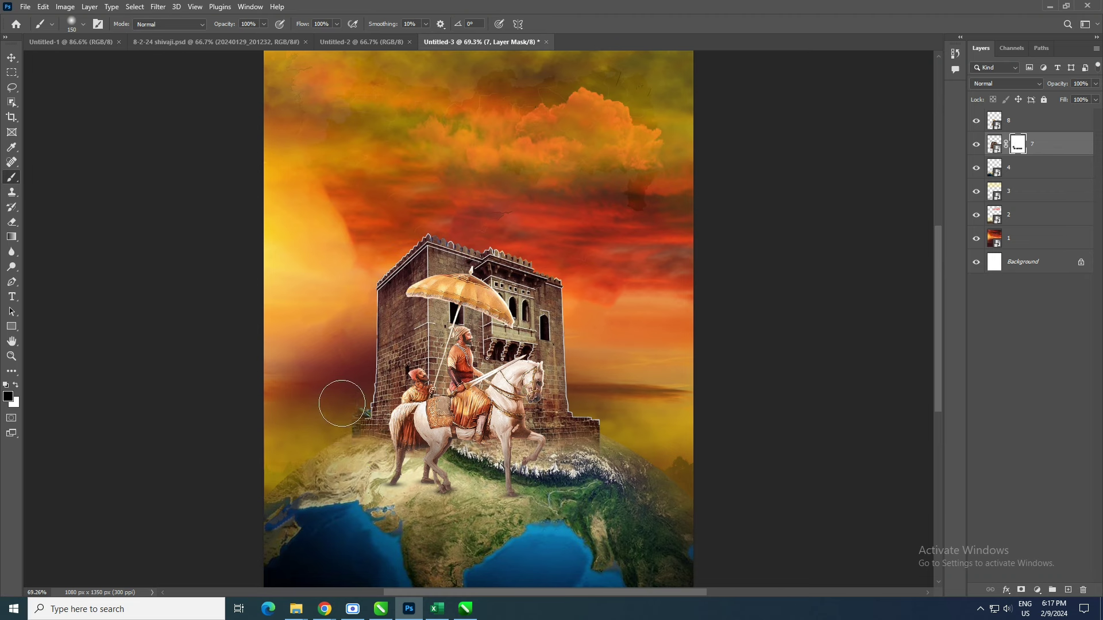
- With a smaller brush, fade the fort's stone base into the haze
key("bracketleft")
key("bracketleft")
key("bracketleft")
left_click_drag(345, 408, 348, 428)
mouse_move(567, 443)
left_mouse_down()
mouse_move(613, 446)
mouse_move(483, 457)
left_mouse_up()
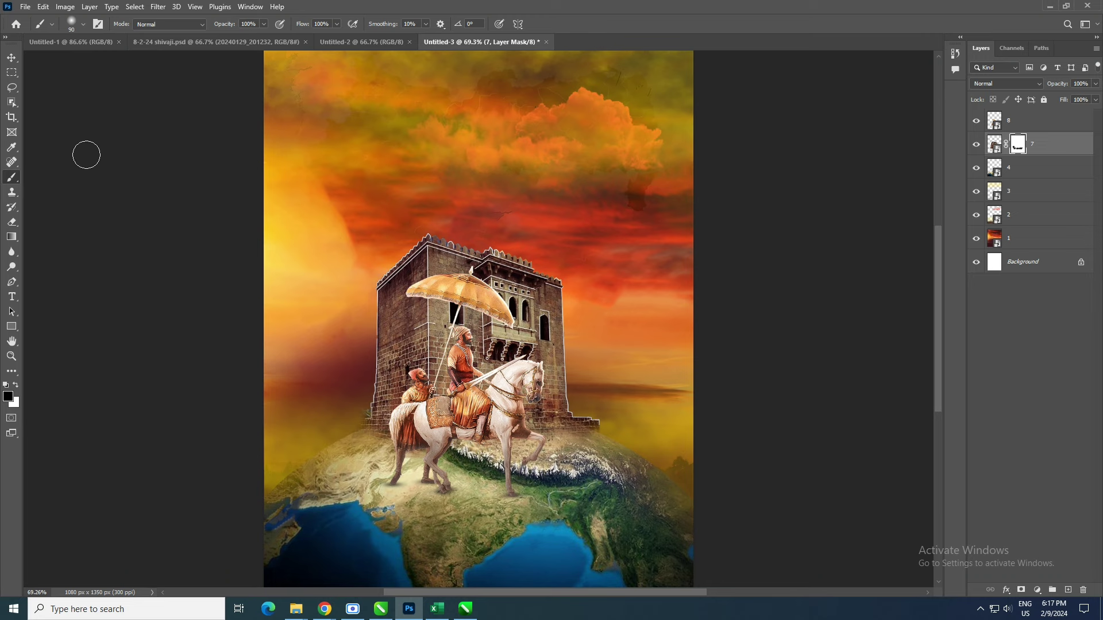
key("v")
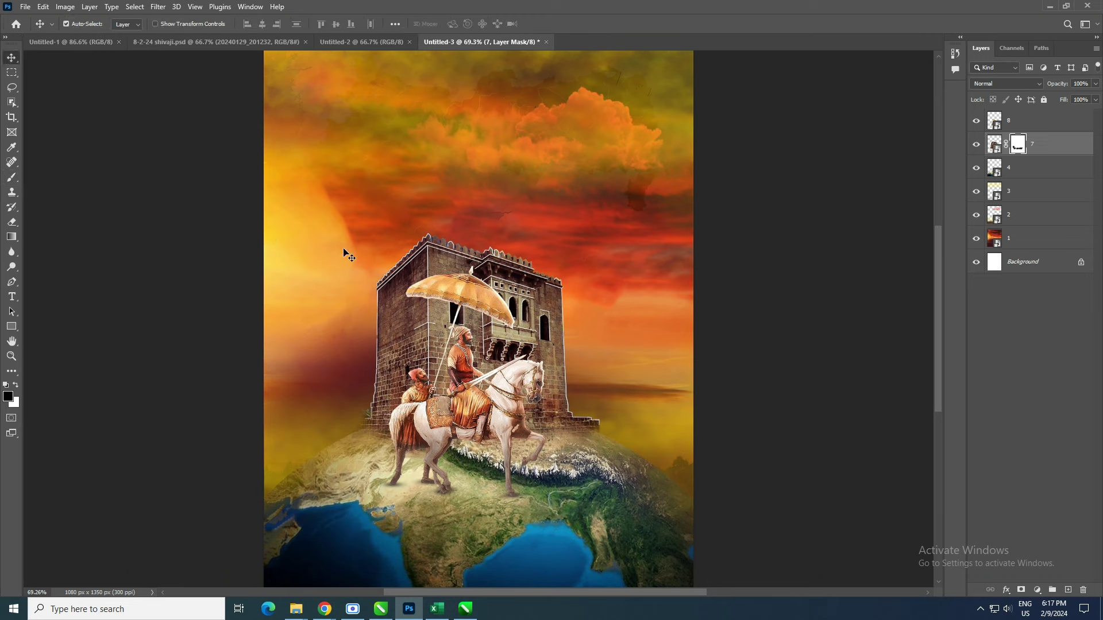
key("b")
key("v")
key("alt+Tab")
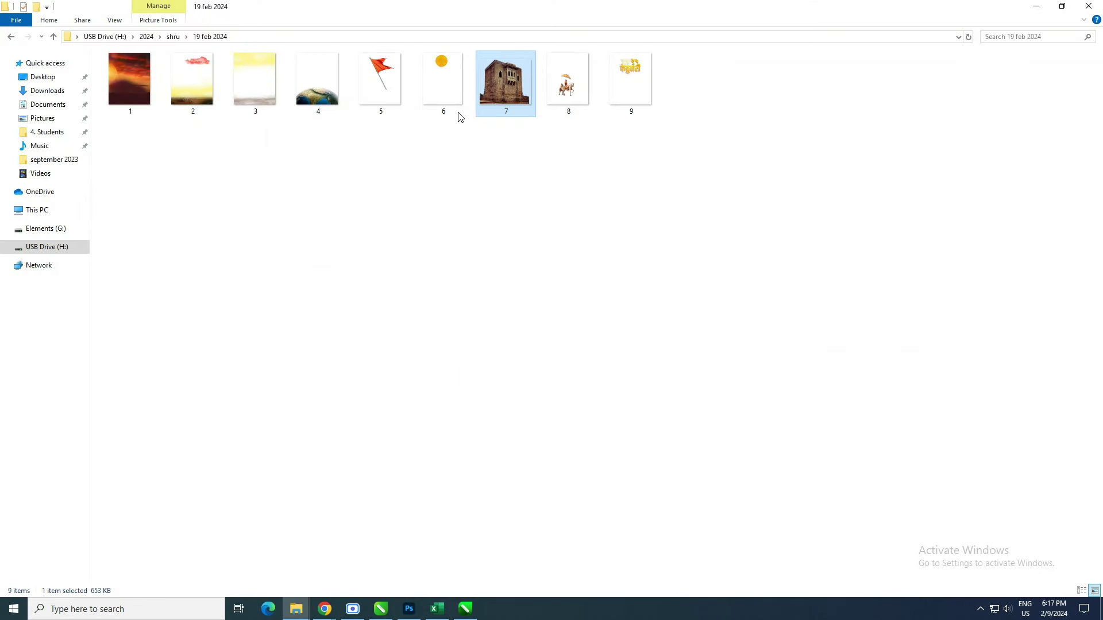
- Place sun image 6 right of the tower and move its layer below fort layer 7
mouse_move(446, 84)
left_mouse_down()
mouse_move(412, 609)
mouse_move(574, 258)
left_mouse_up()
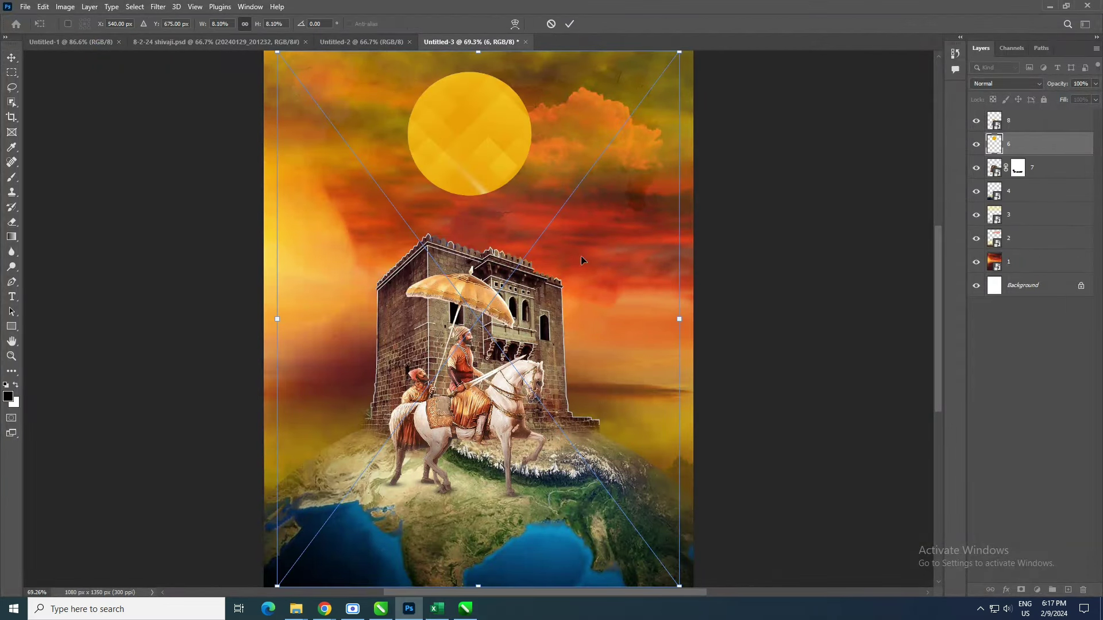
left_click_drag(608, 326, 652, 350)
left_click(570, 25)
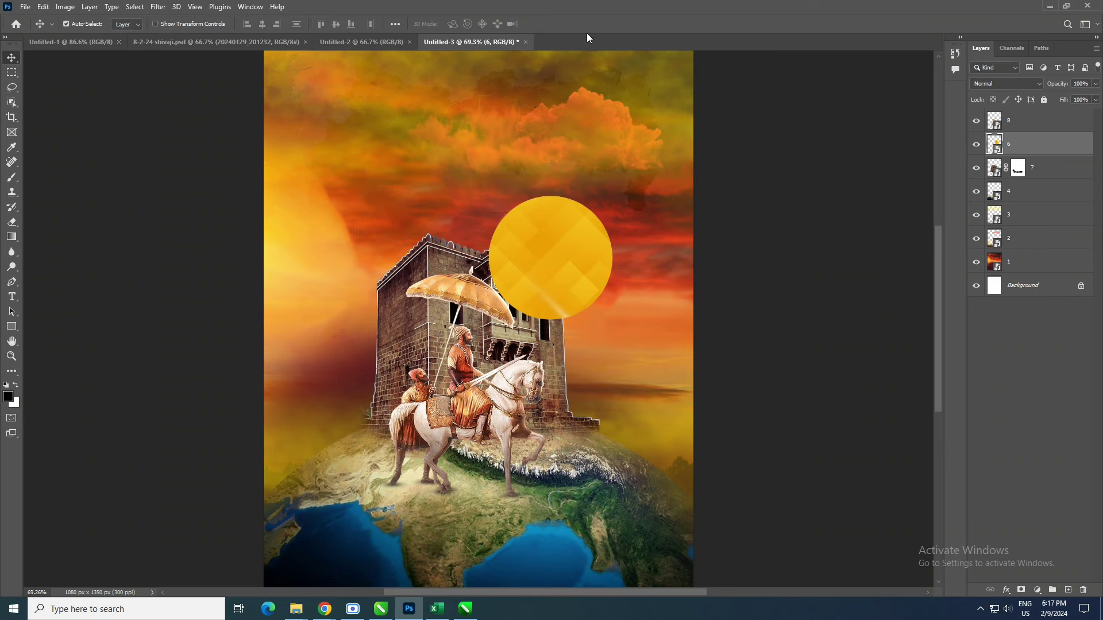
left_click_drag(1027, 147, 1031, 182)
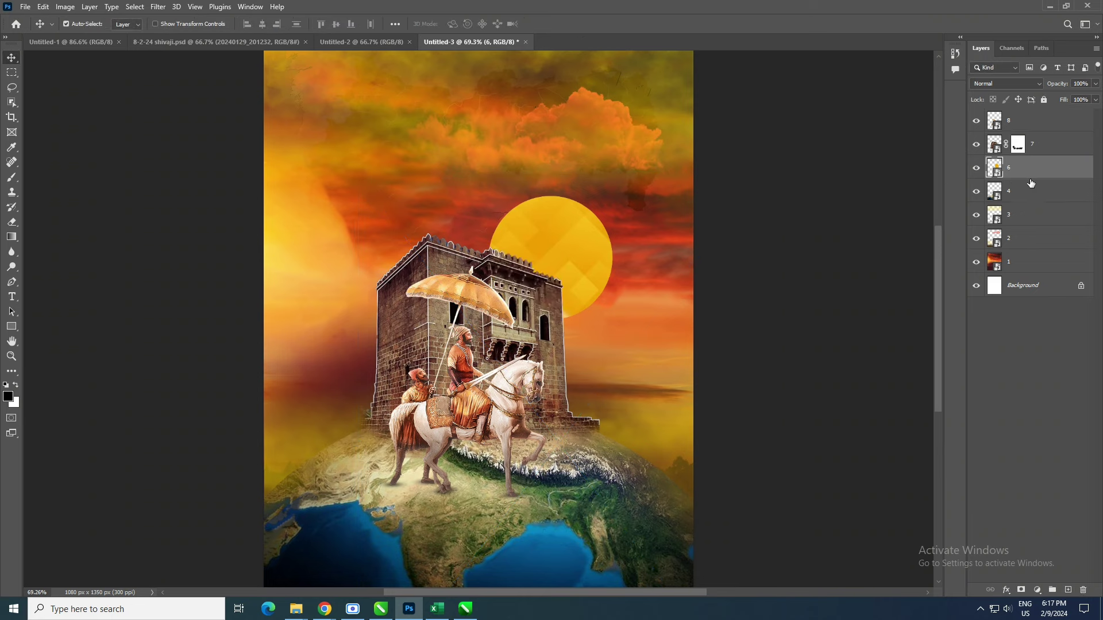
- Add an Outer Glow to the sun, blended as Overlay at 22% opacity
left_click(1006, 589)
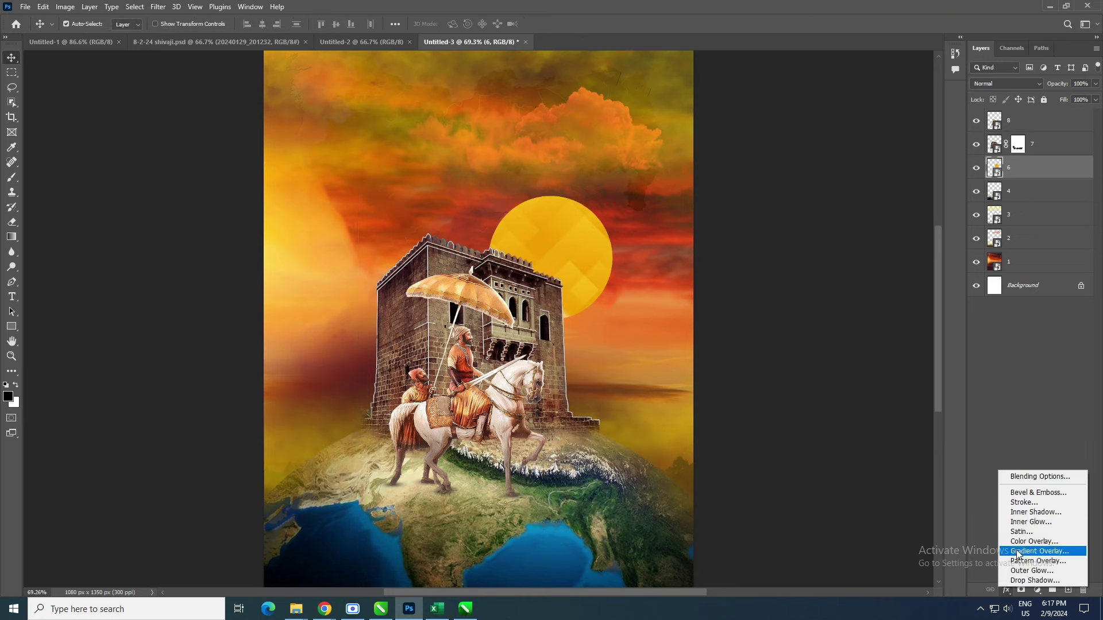
left_click(1031, 570)
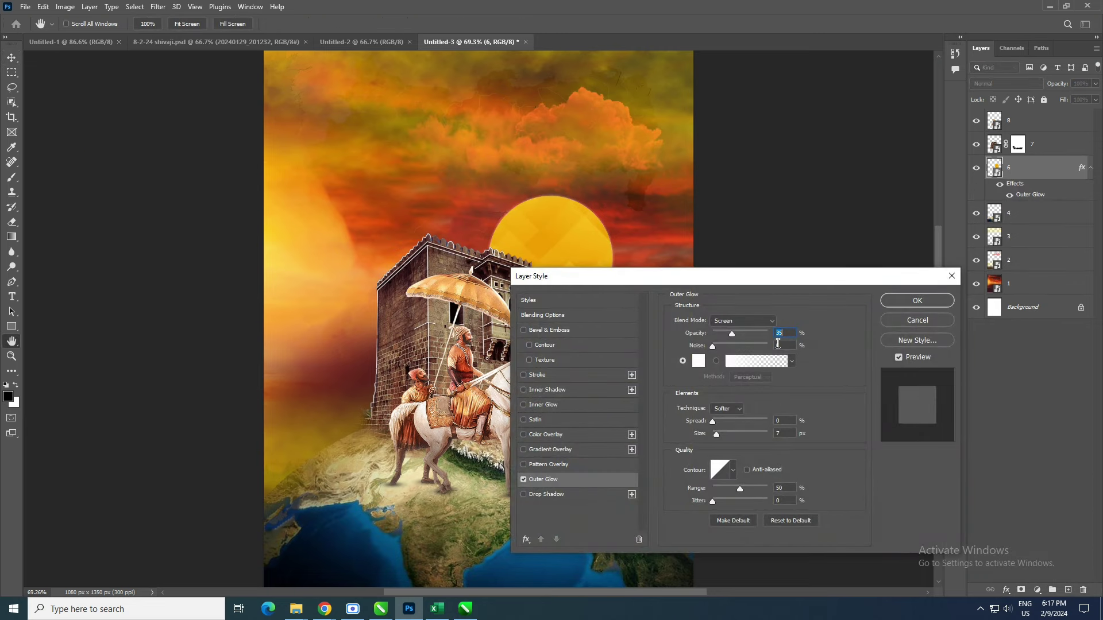
left_click(758, 322)
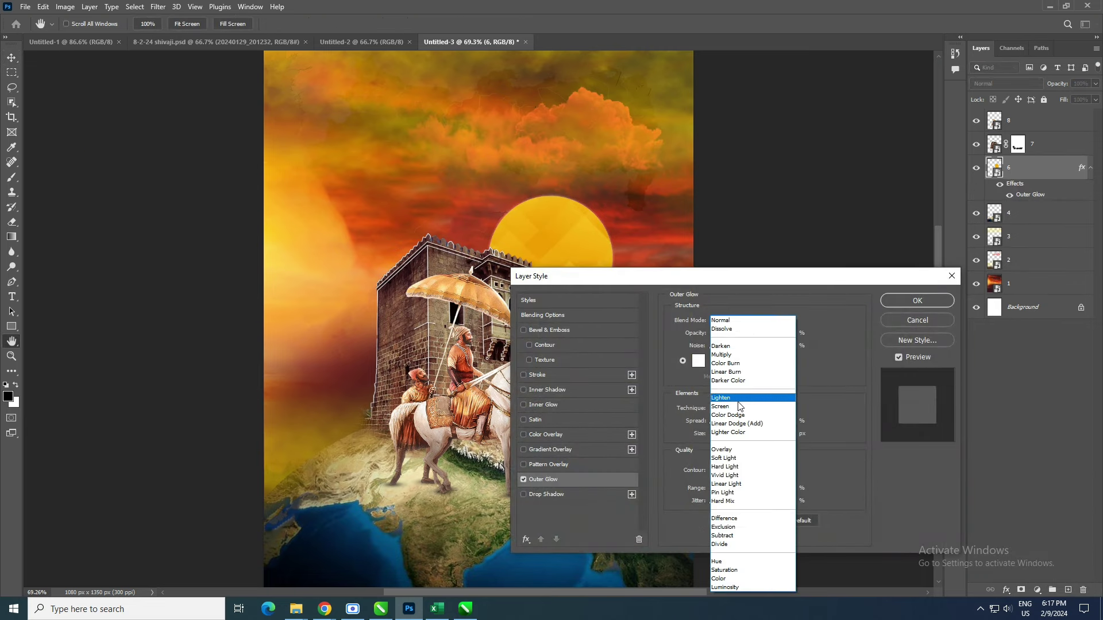
left_click(740, 449)
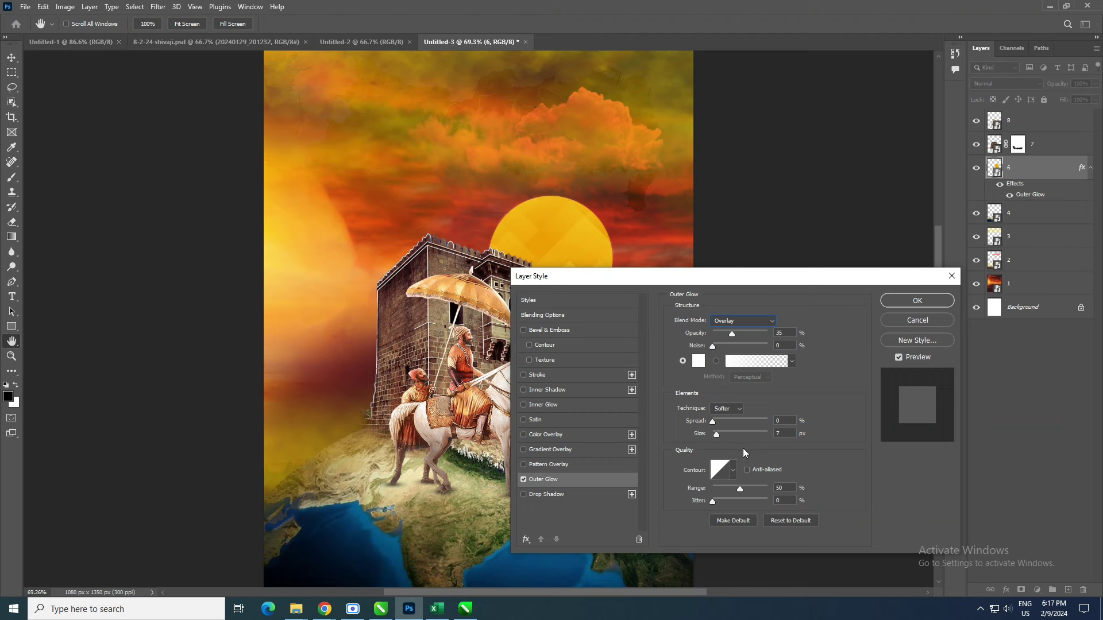
double_click(791, 332)
type("22")
- Set the outer glow colour to bright yellow ffe400
left_click(698, 360)
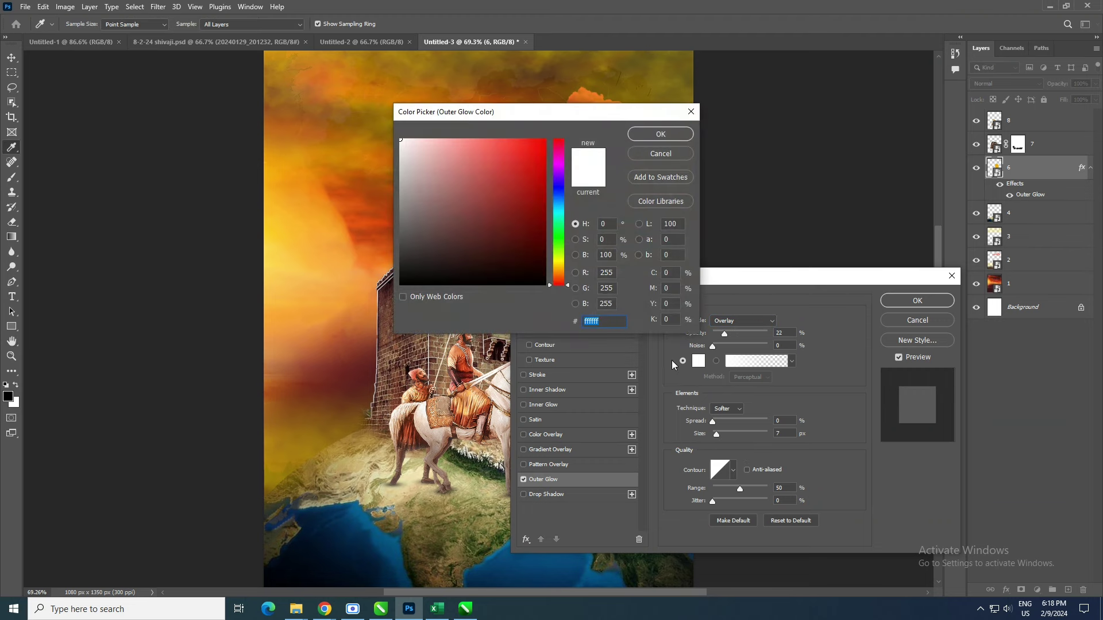
left_click(564, 263)
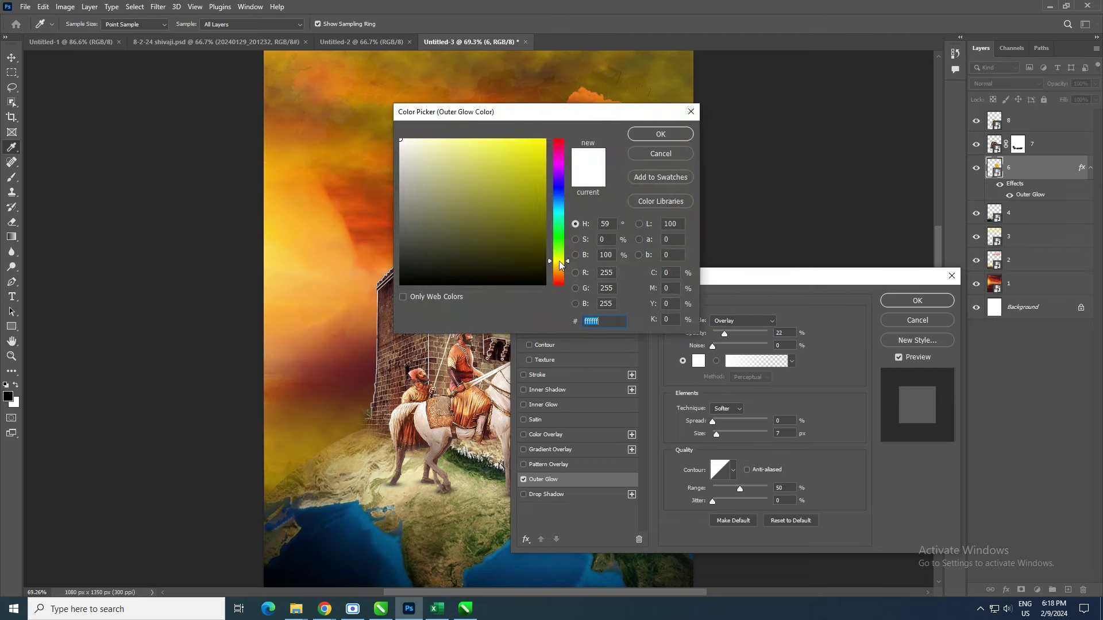
left_click(277, 251)
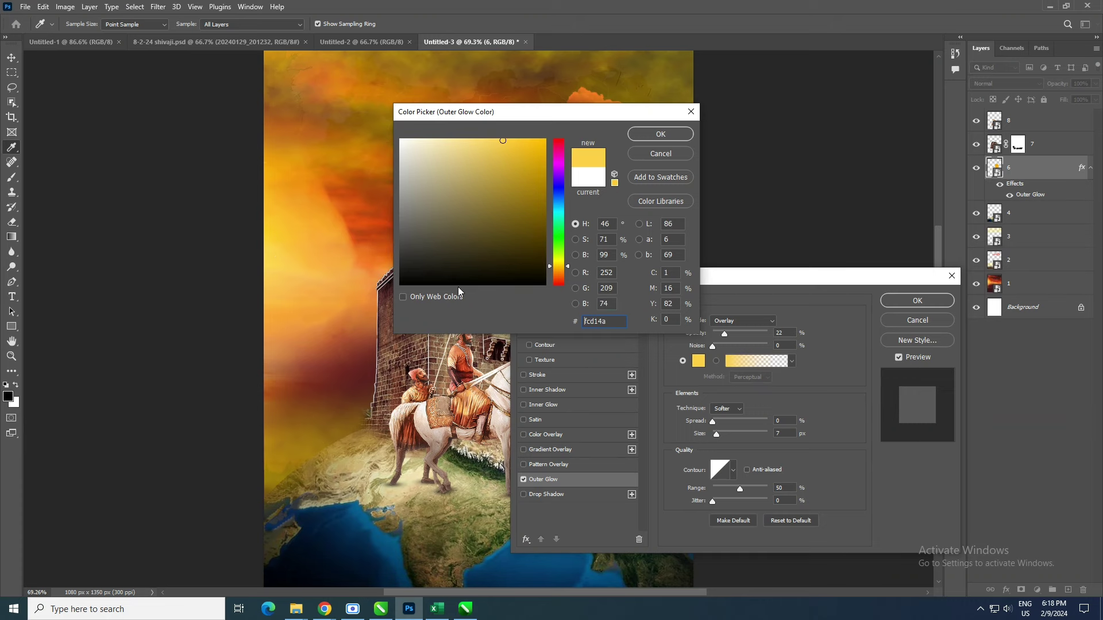
left_click(557, 263)
left_click(545, 139)
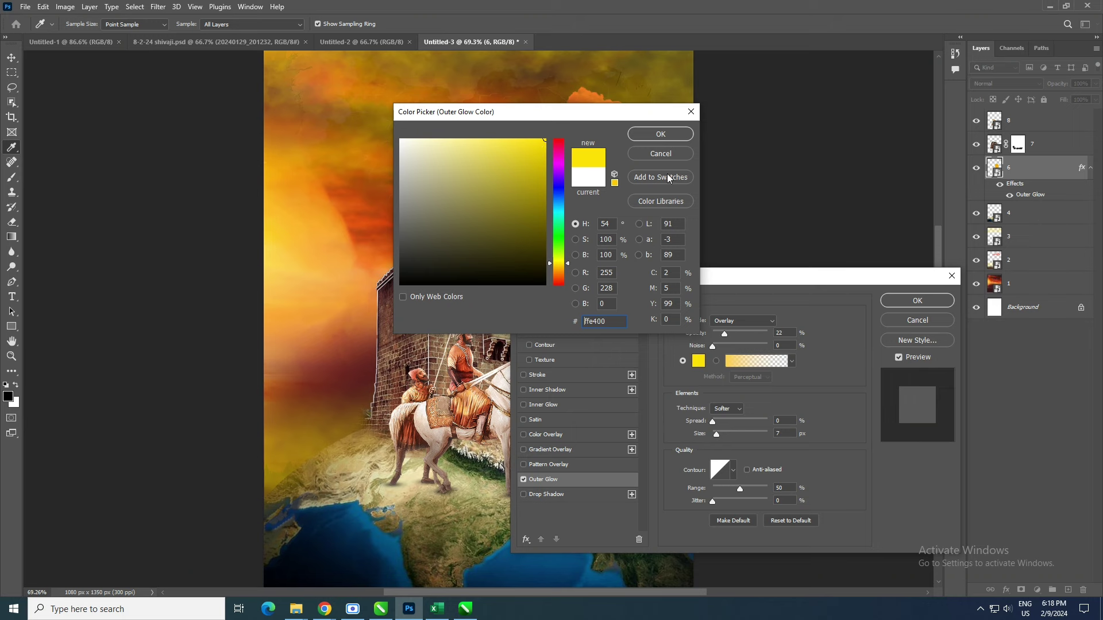
left_click(669, 134)
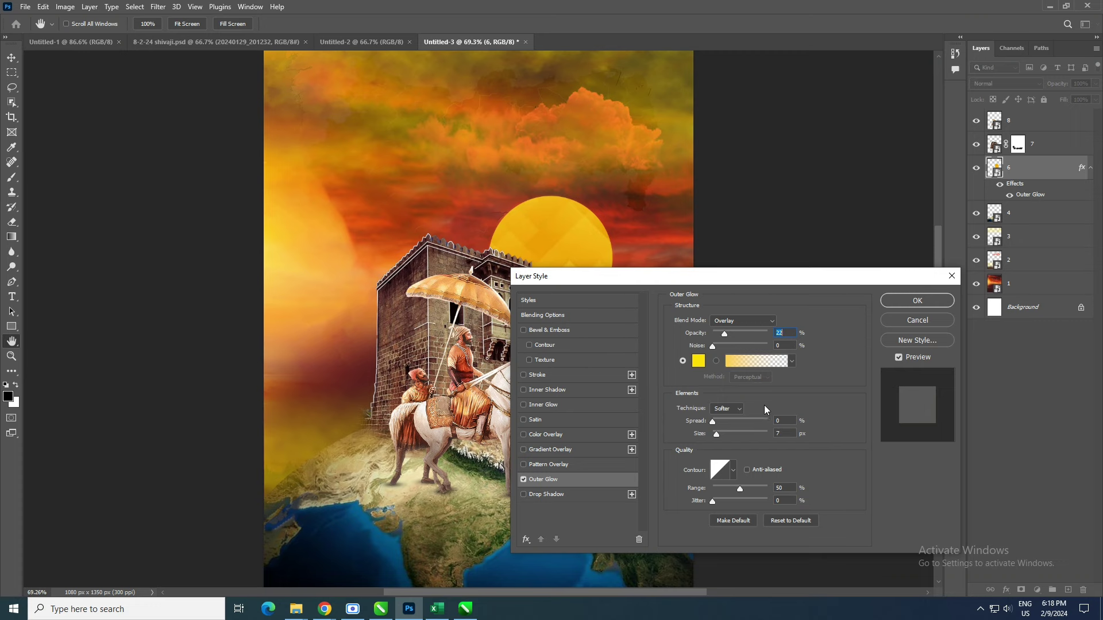
- Apply the glow, blend sun layer 6 as Linear Dodge (Add), and nudge it beside the tower
left_click(903, 301)
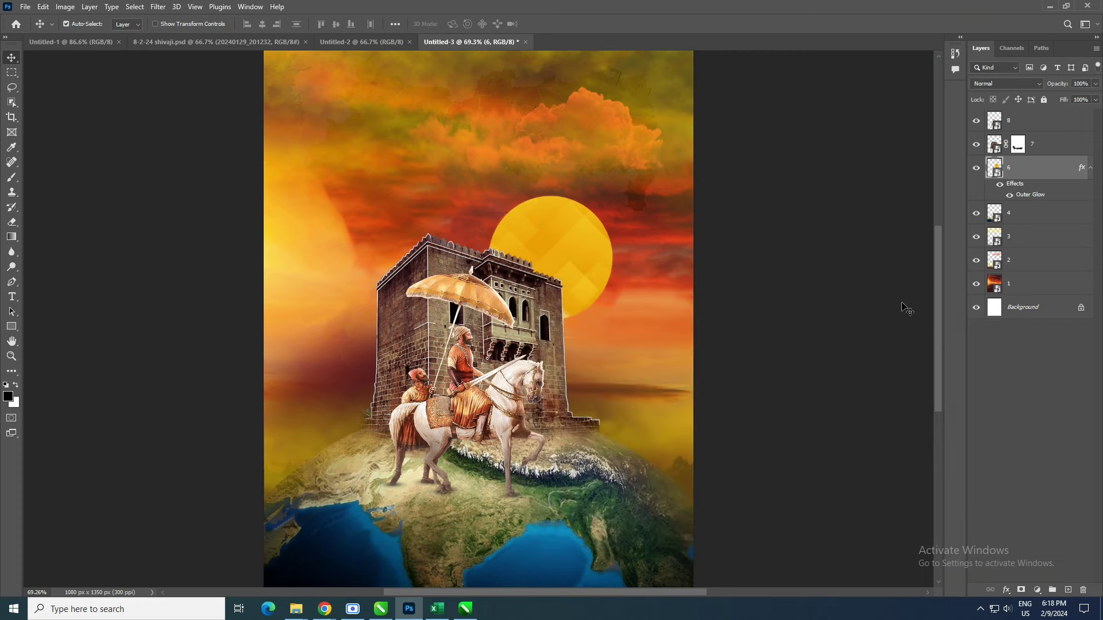
left_click(989, 85)
left_click(997, 195)
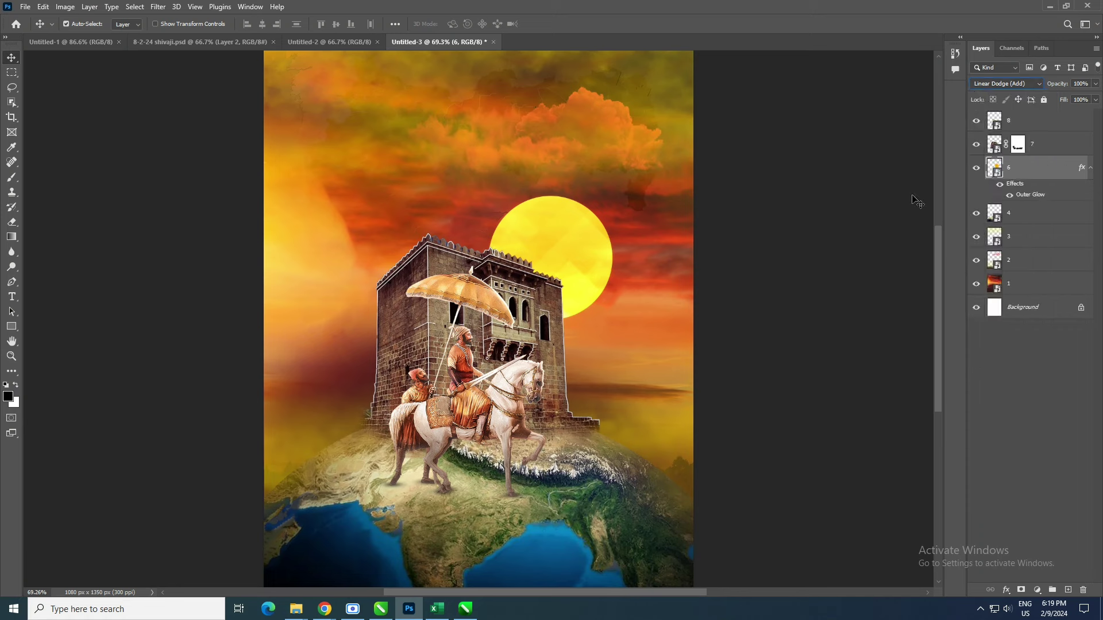
left_click_drag(552, 232, 562, 267)
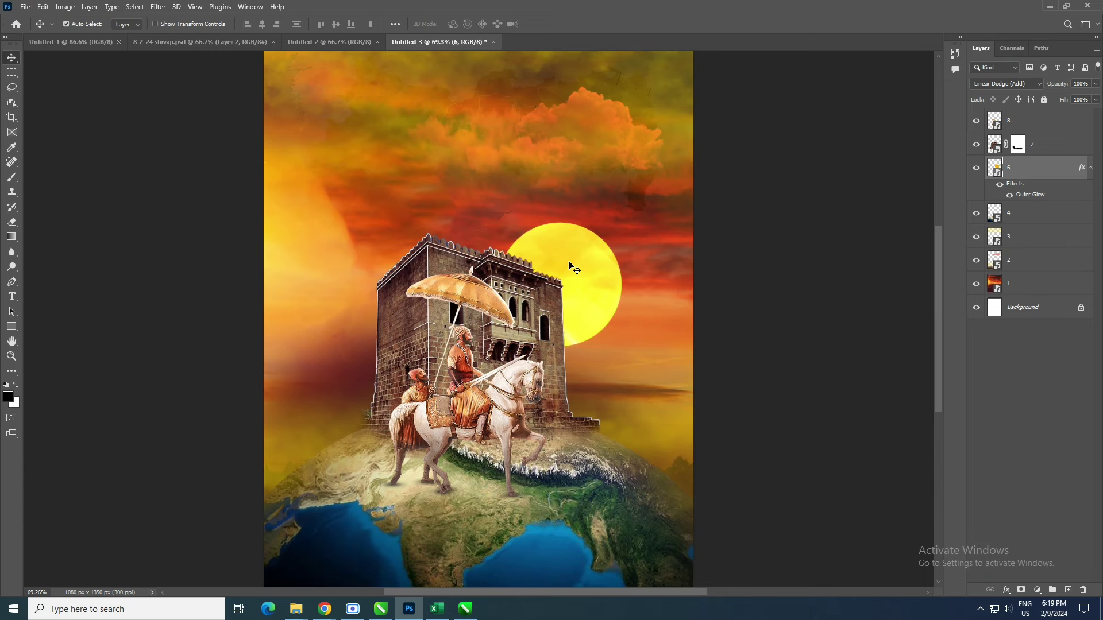
key("Up")
key("Up")
key("Up")
key("Up")
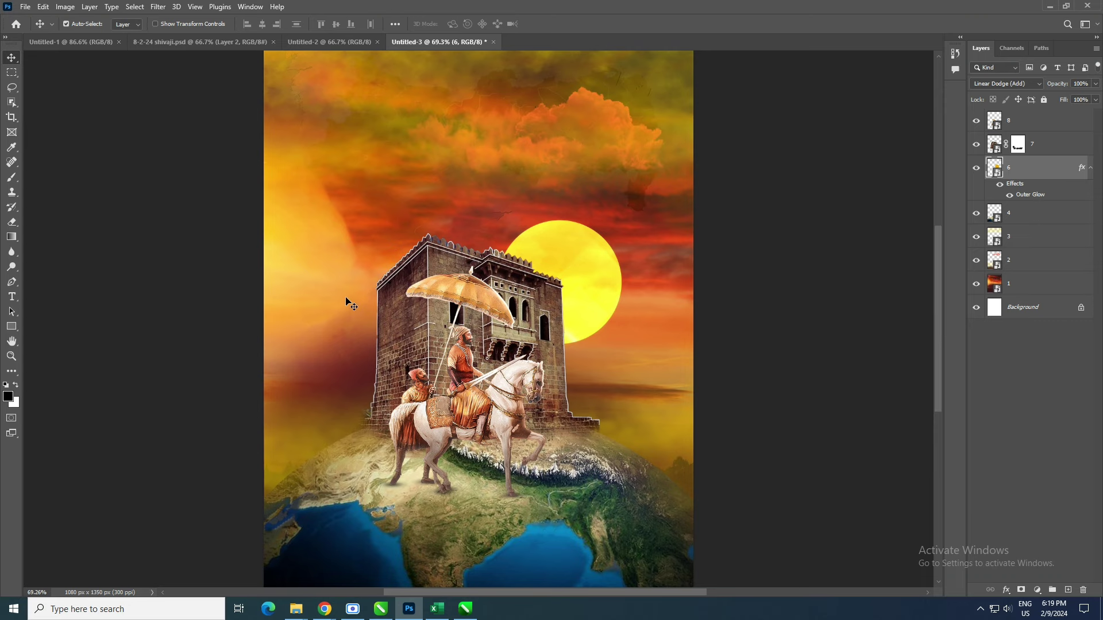
key("alt+Tab")
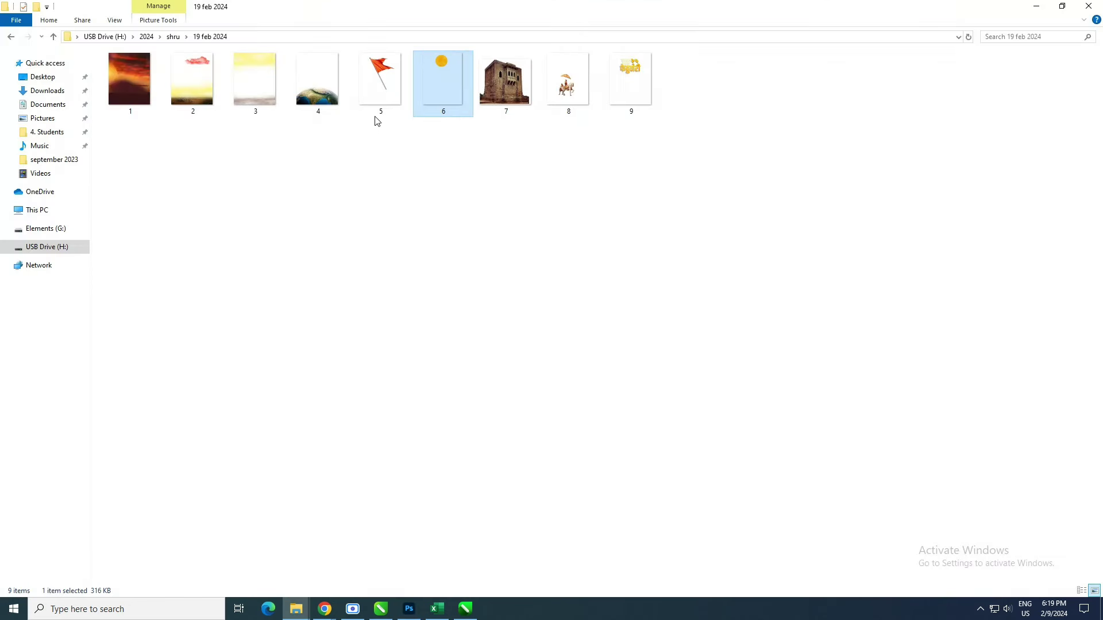
- Place the Marathi title image as layer 9 at the top of the layer stack
mouse_move(632, 93)
left_mouse_down()
mouse_move(440, 556)
mouse_move(503, 324)
mouse_move(520, 331)
left_mouse_up()
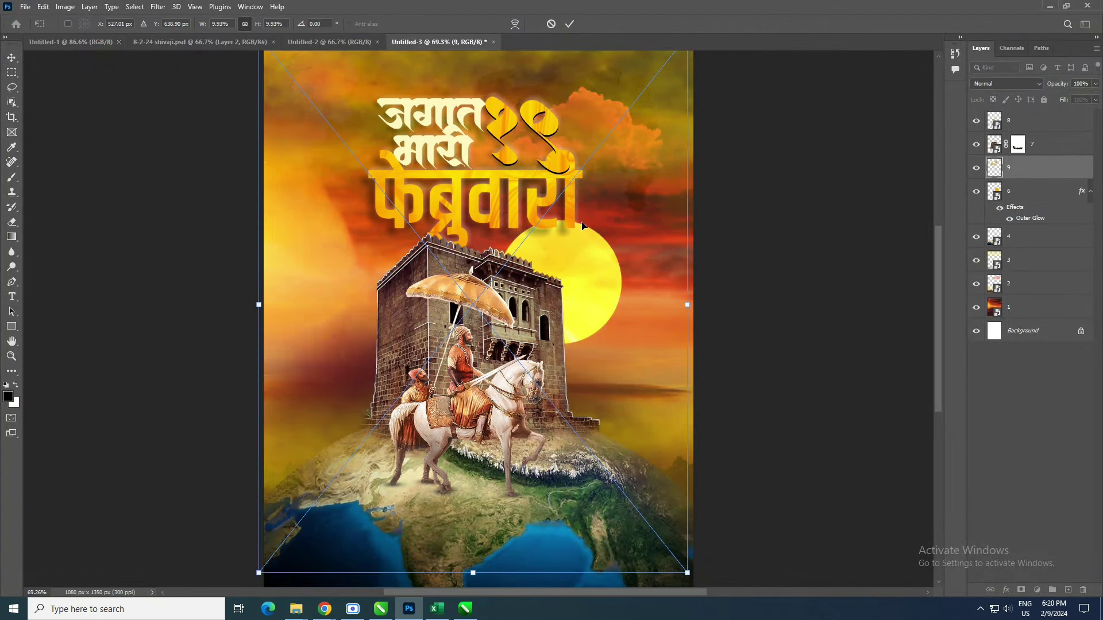
left_click(568, 25)
left_click_drag(1044, 170, 1021, 134)
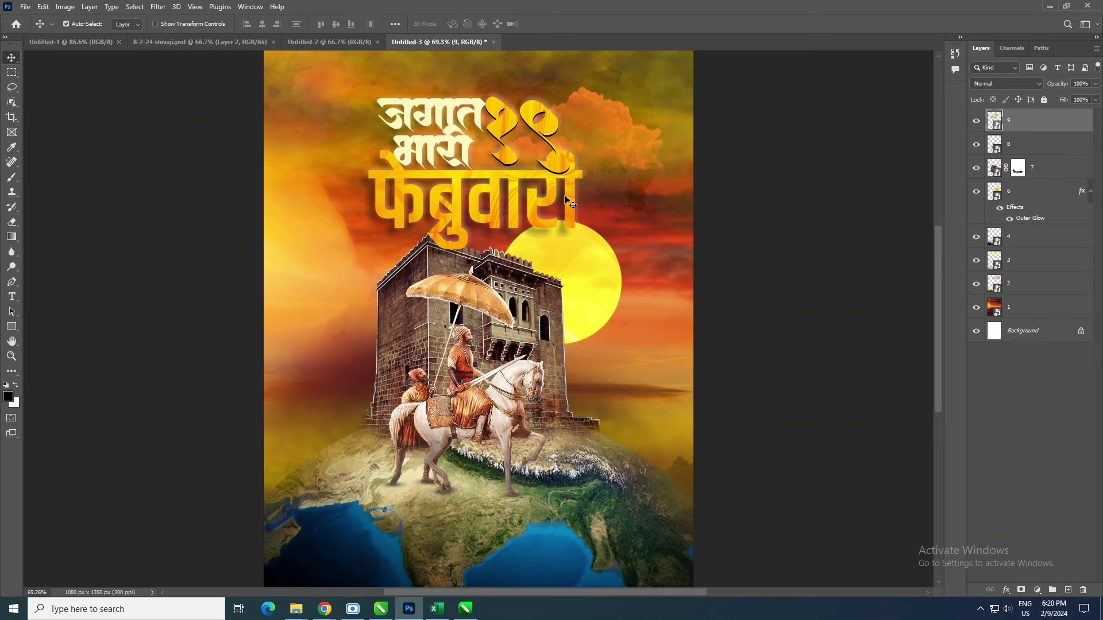
left_click_drag(568, 200, 583, 202)
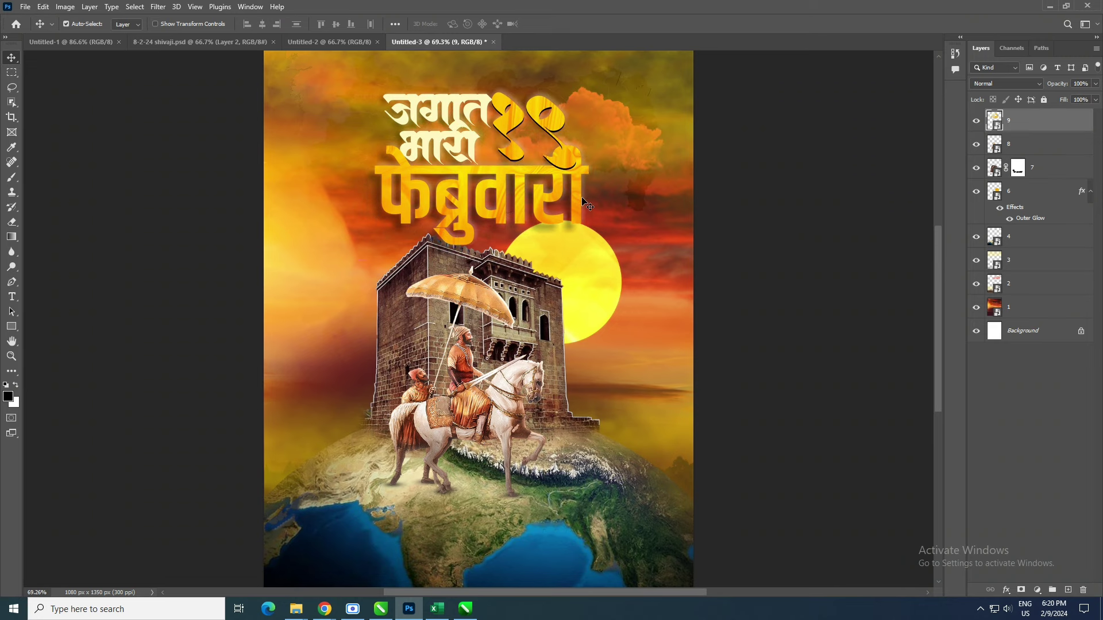
- Scale up the title with Free Transform and centre it horizontally near the top
key("ctrl+t")
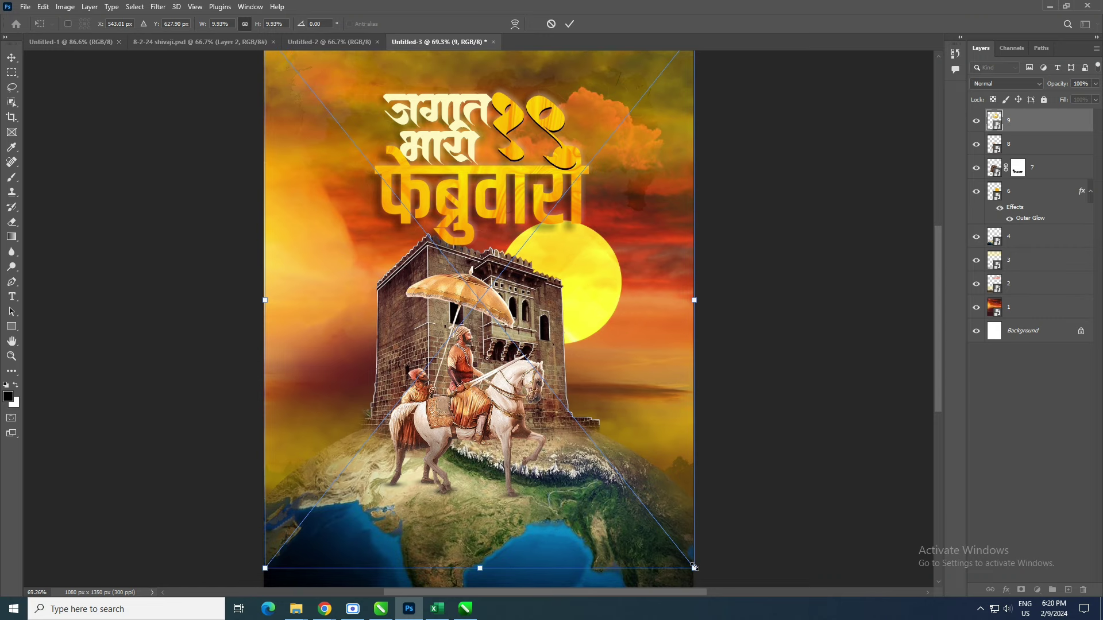
left_click_drag(693, 568, 761, 530)
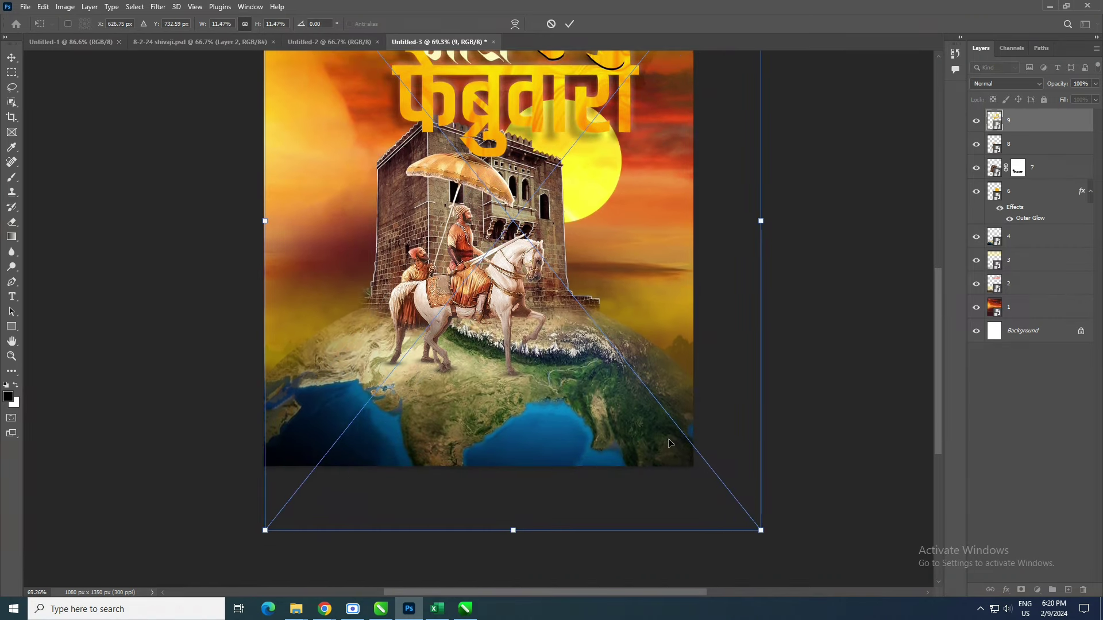
scroll(669, 442, "up", 5)
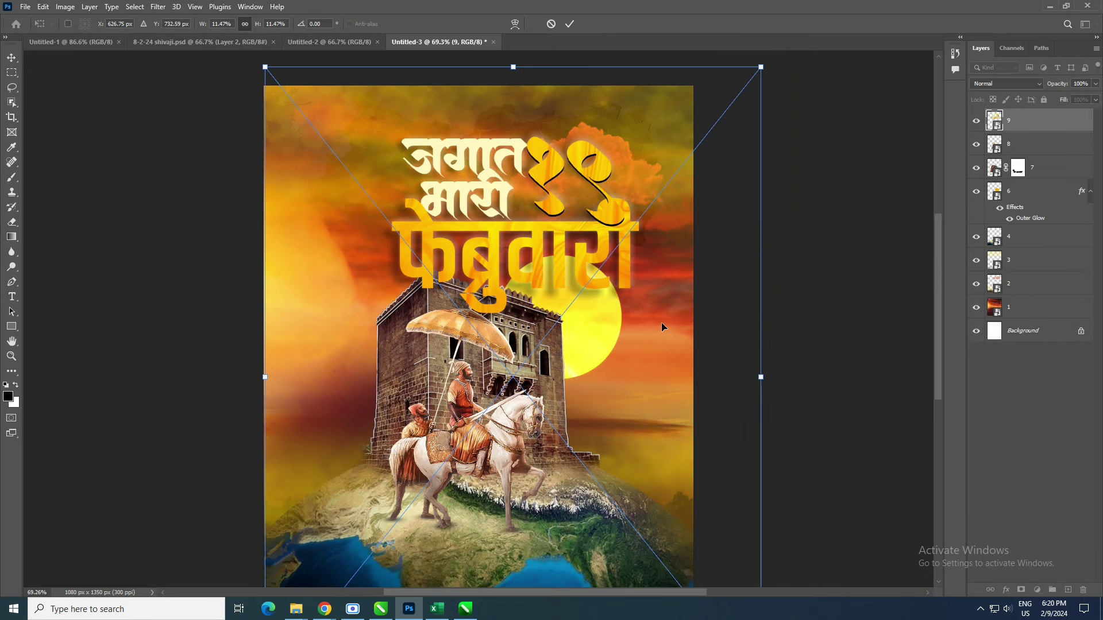
mouse_move(660, 323)
left_mouse_down()
mouse_move(628, 304)
mouse_move(614, 314)
left_mouse_up()
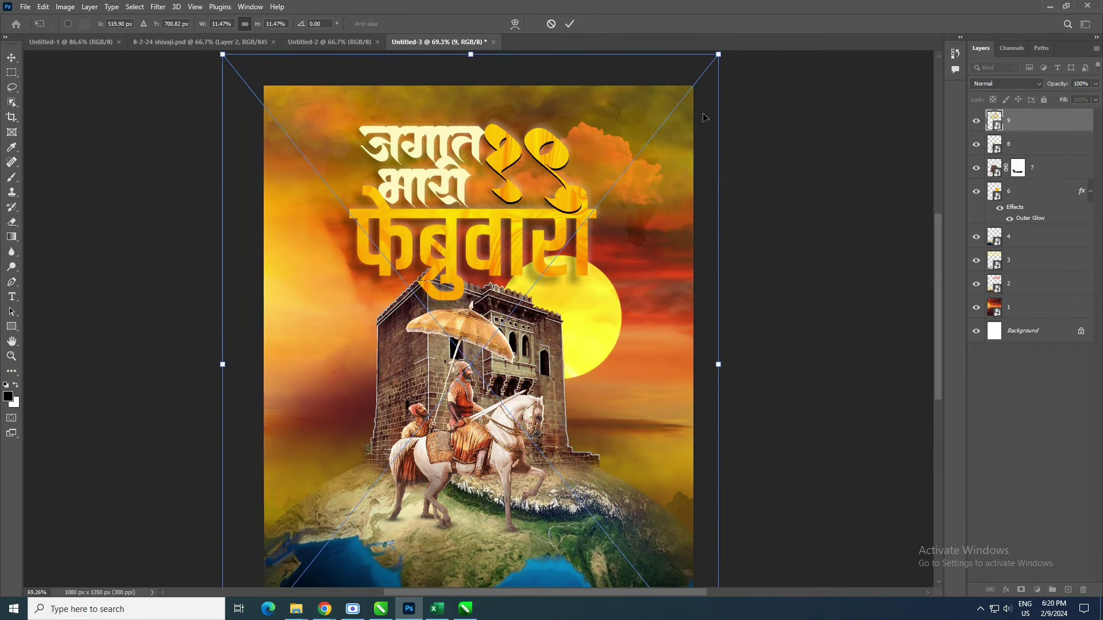
left_click_drag(717, 54, 730, 49)
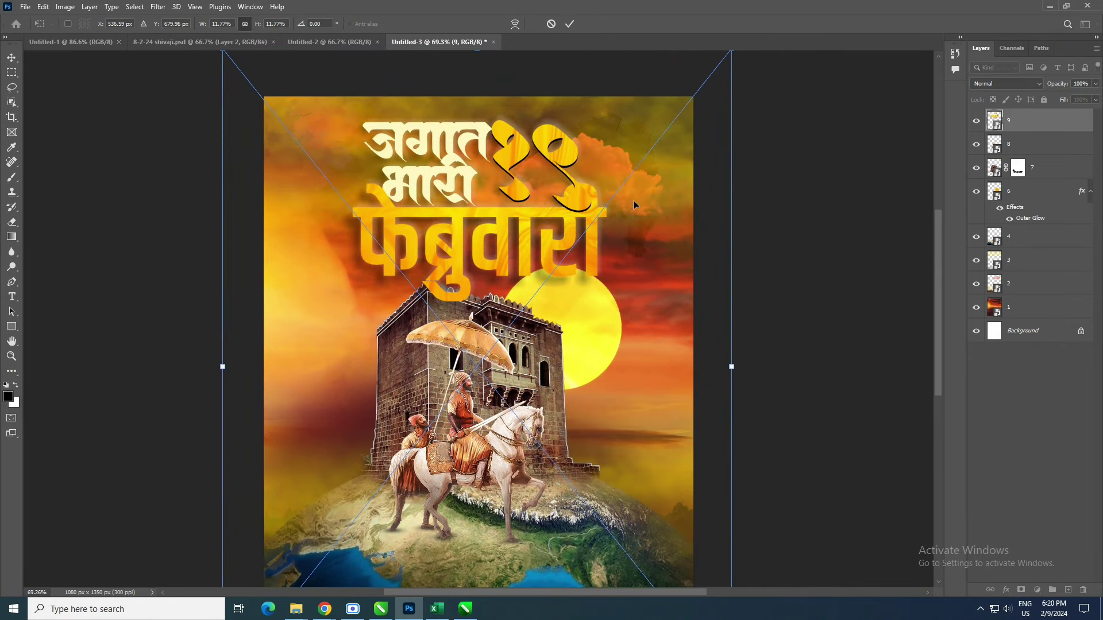
left_click_drag(634, 205, 632, 204)
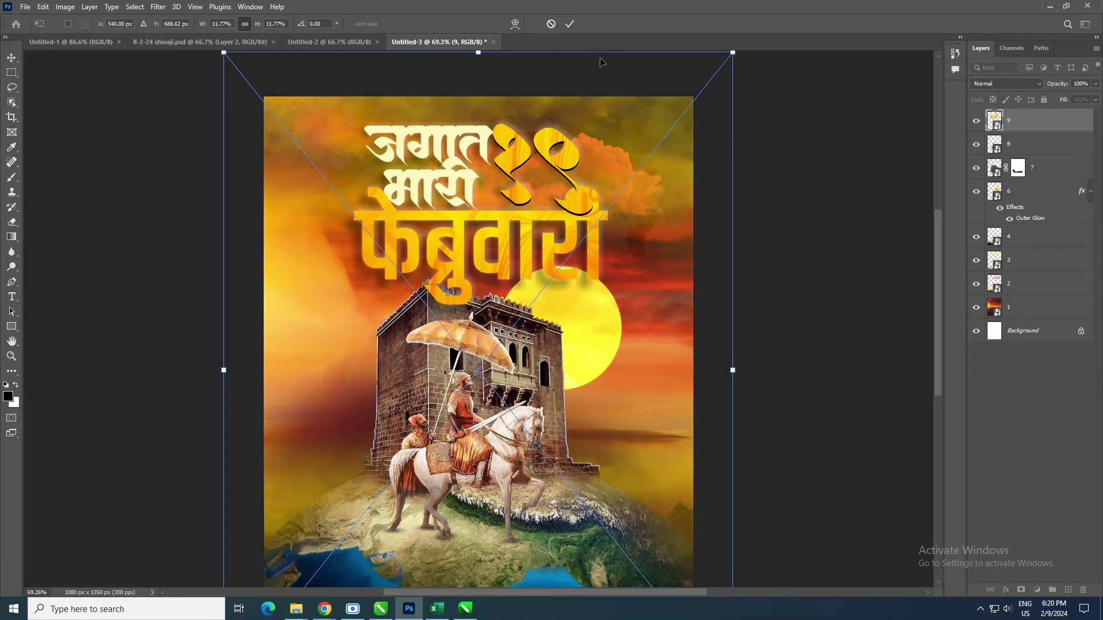
left_click(570, 24)
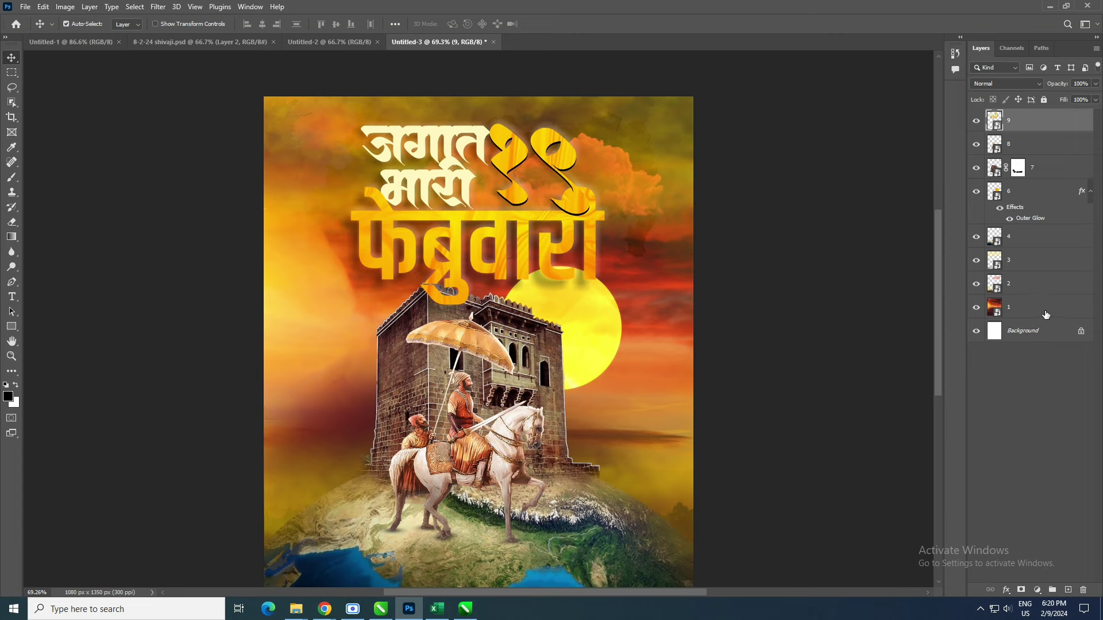
- Add a Normal drop shadow to title layer 9: 100% opacity, 4 px distance, 24 px size
left_click(1006, 590)
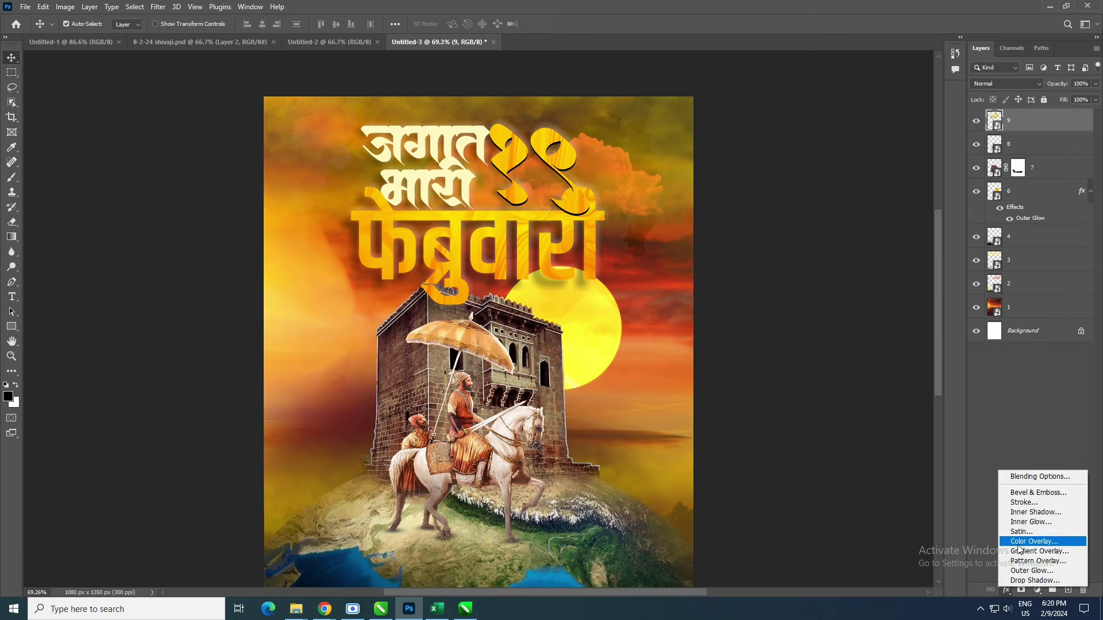
left_click(1017, 581)
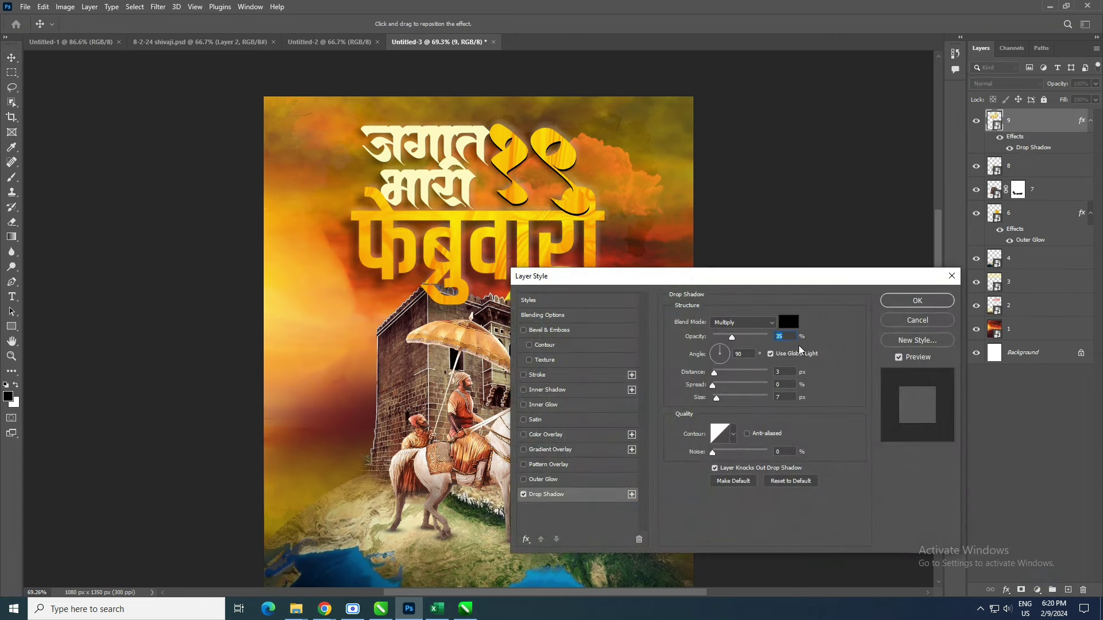
left_click(761, 320)
left_click(749, 319)
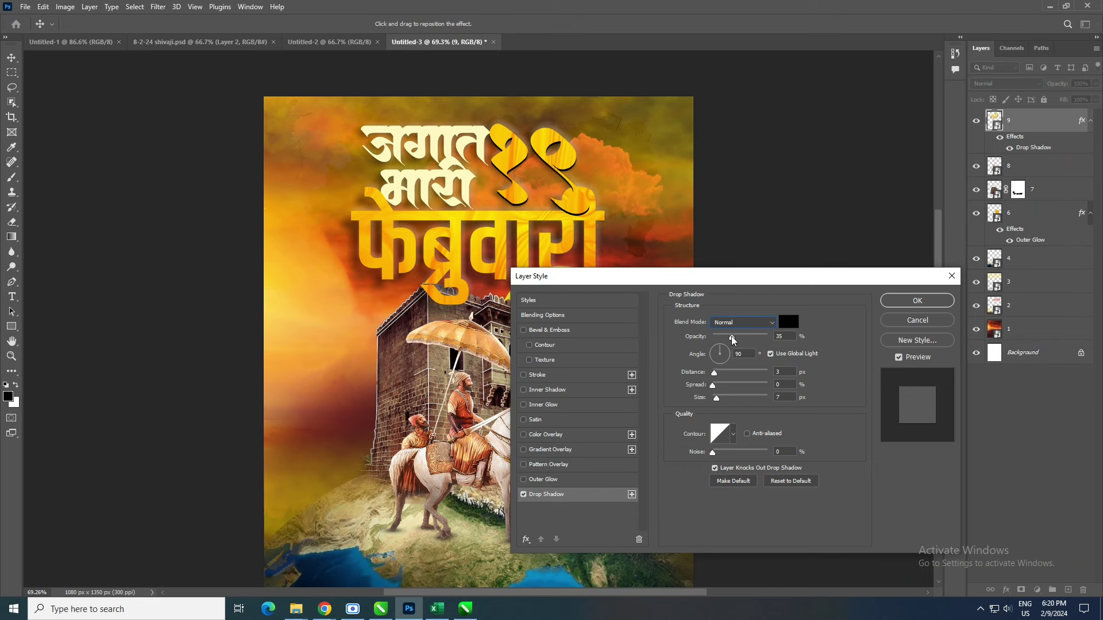
left_click_drag(732, 337, 784, 337)
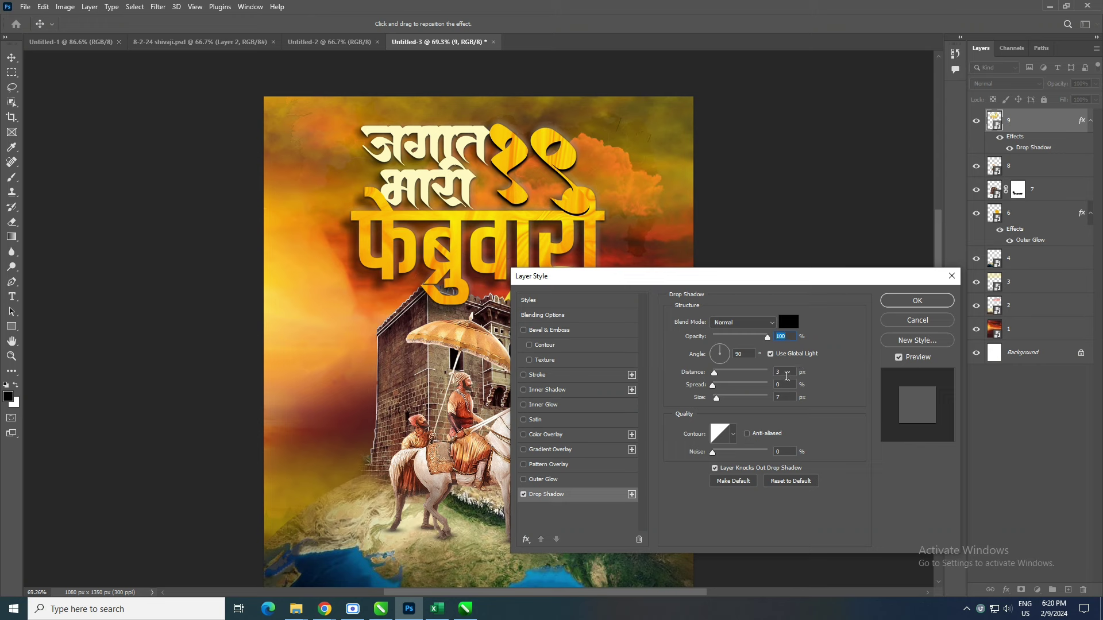
double_click(786, 373)
type("4")
double_click(779, 397)
type("24")
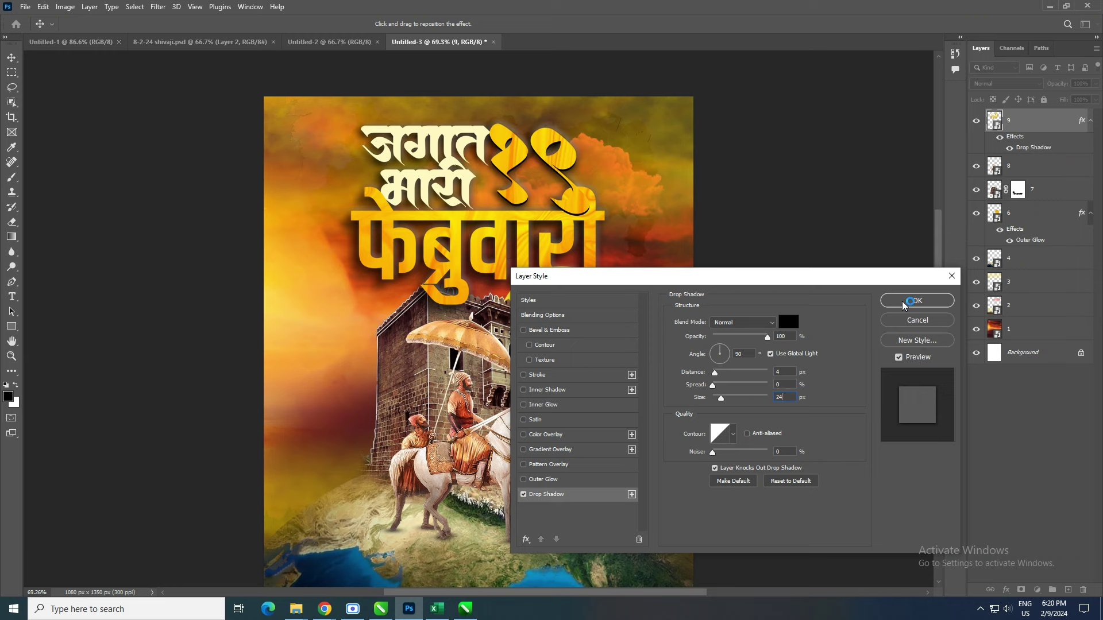
left_click(912, 301)
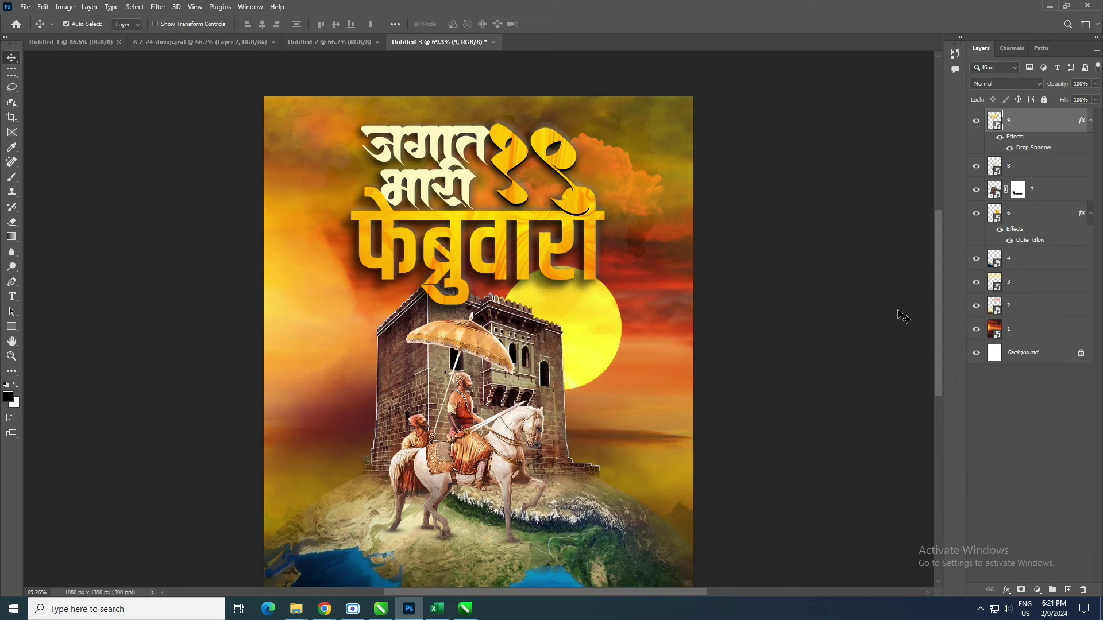
- Give title layer 9 an Inner Bevel & Emboss with its depth lowered to 22%
left_click(1006, 589)
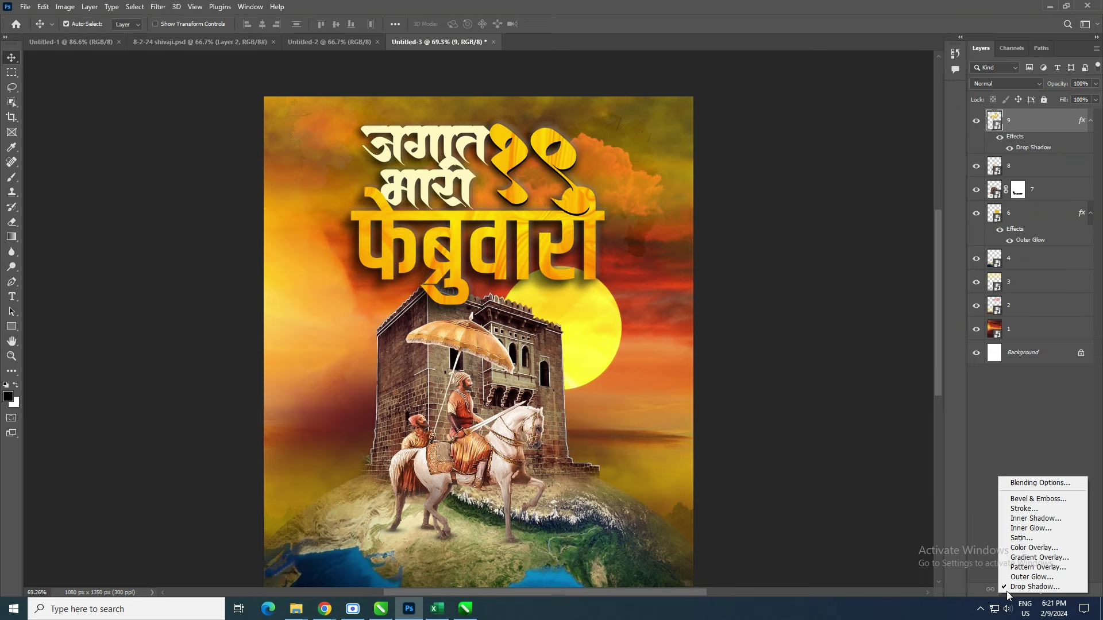
left_click(1017, 498)
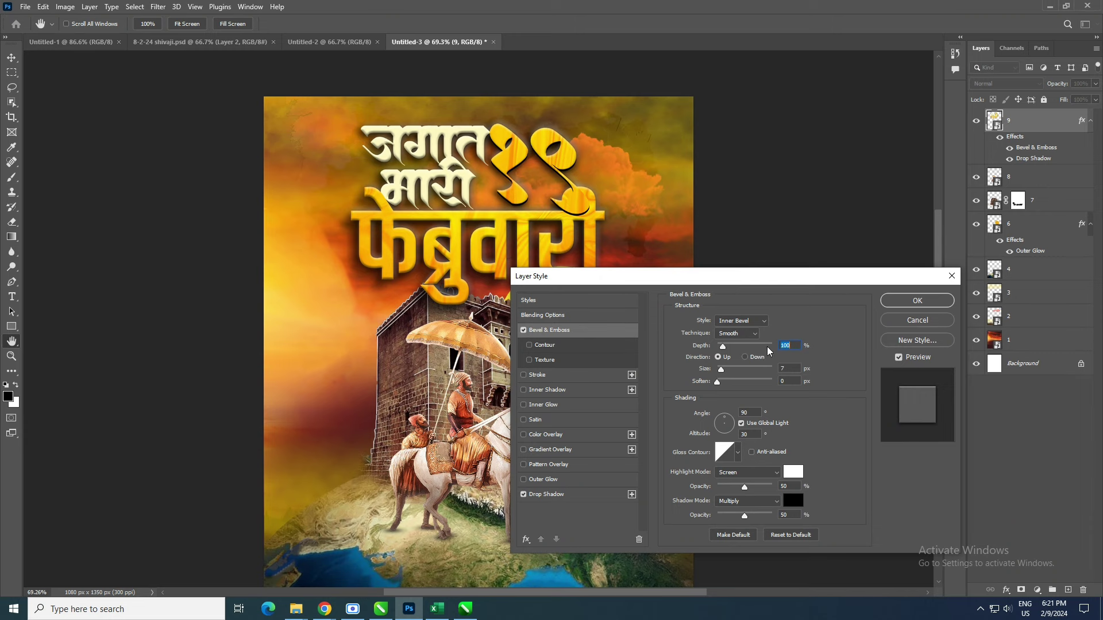
left_click_drag(724, 346, 721, 352)
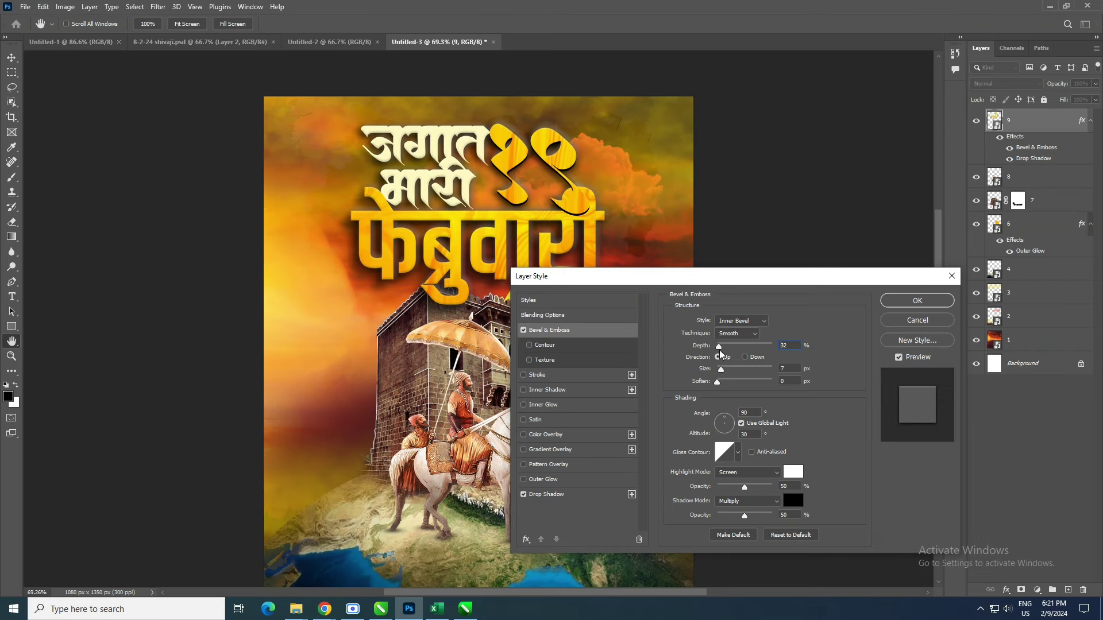
left_click_drag(721, 352, 719, 352)
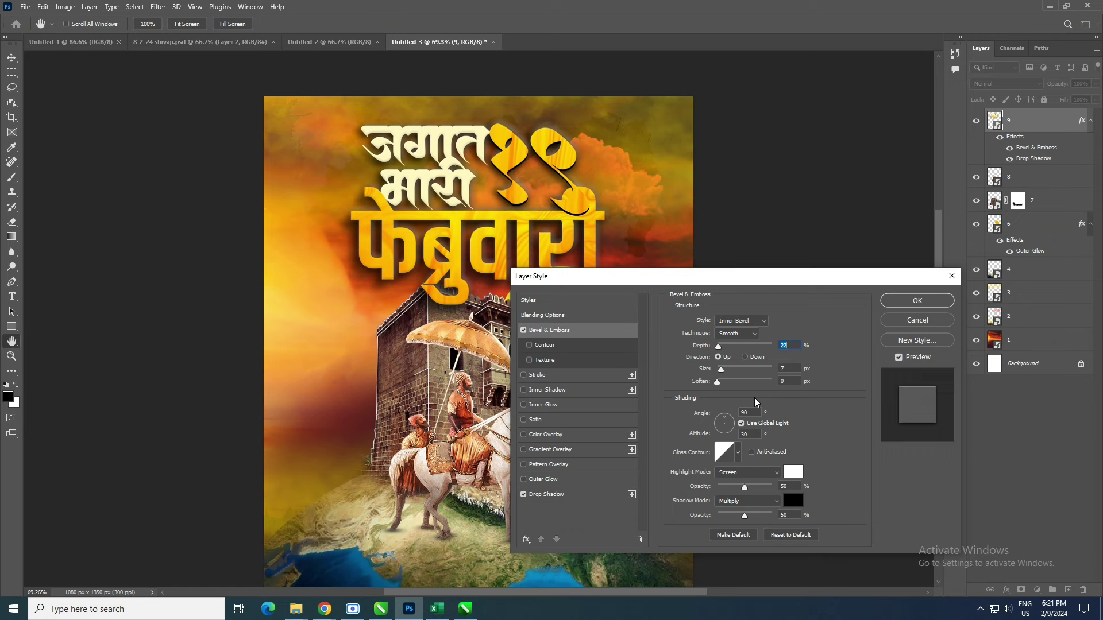
left_click(910, 300)
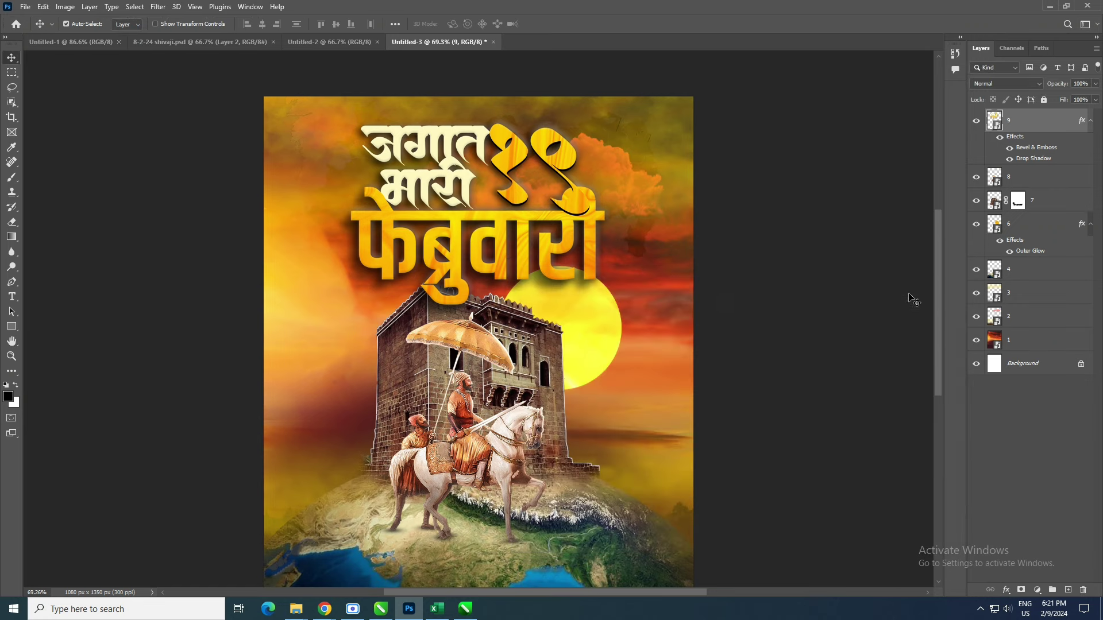
- Compare the bevelled title, then drag flag image 5 from File Explorer onto the poster
left_click(1010, 148)
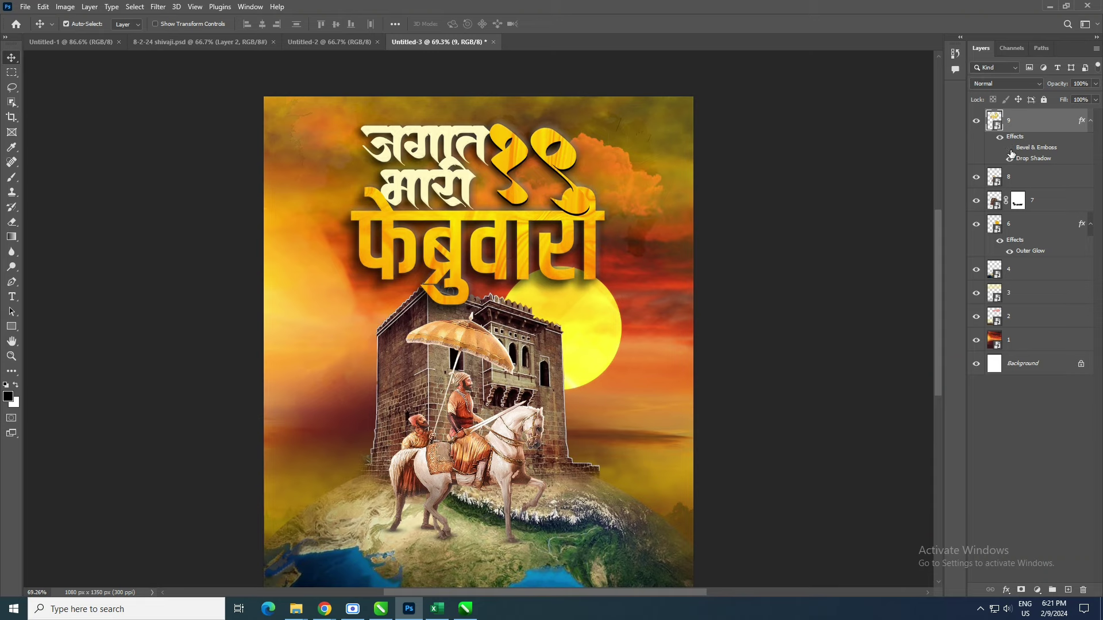
scroll(810, 290, "down", 2)
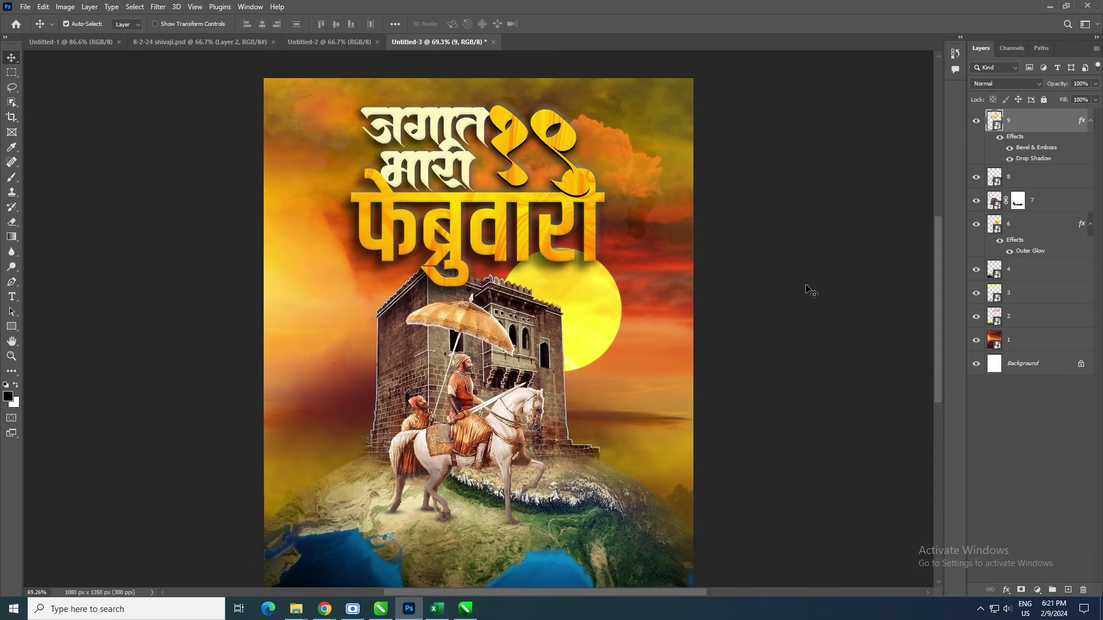
scroll(810, 290, "down", 3)
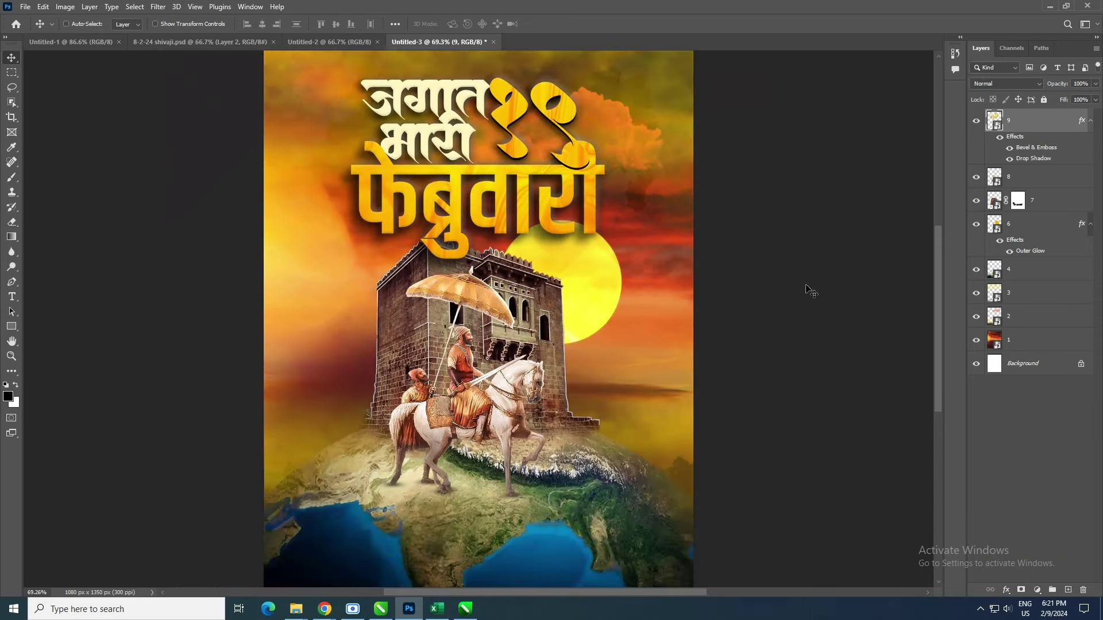
key("alt+Tab")
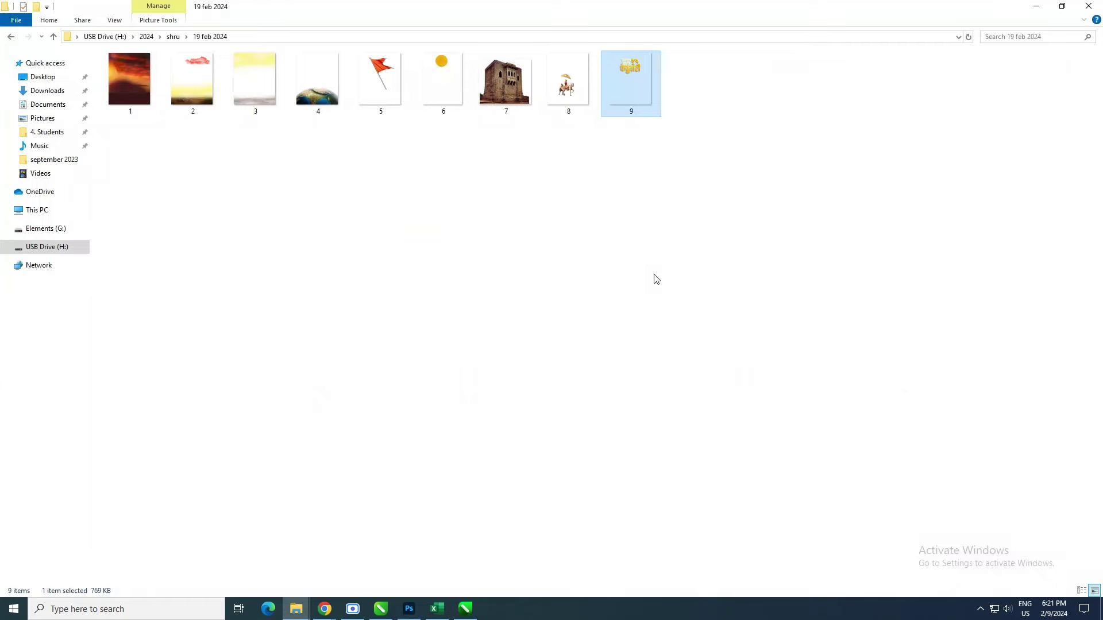
mouse_move(373, 128)
left_mouse_down()
mouse_move(405, 616)
mouse_move(488, 316)
left_mouse_up()
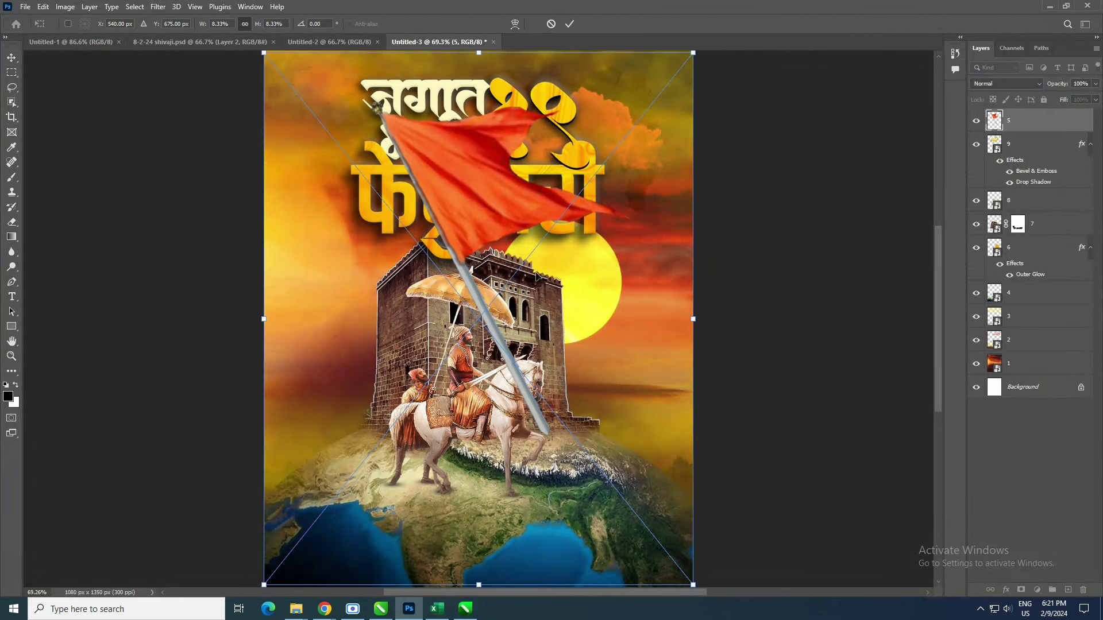
- Shrink the flag to about 2%, rotate it roughly 26°, and commit it atop the fort
left_click_drag(691, 579, 467, 305)
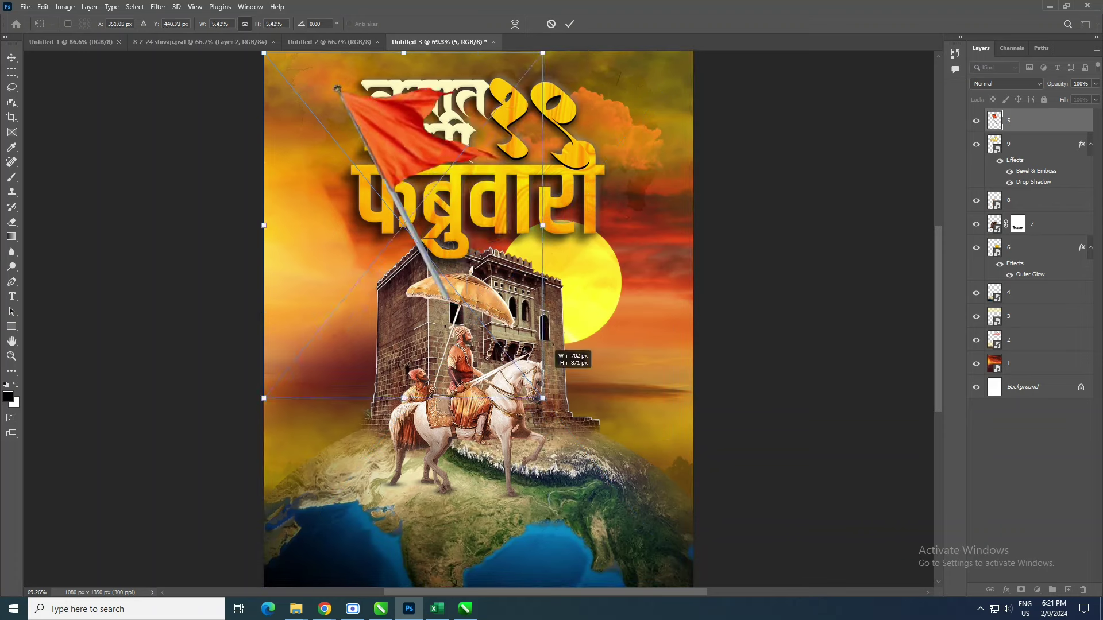
left_click_drag(468, 153, 562, 232)
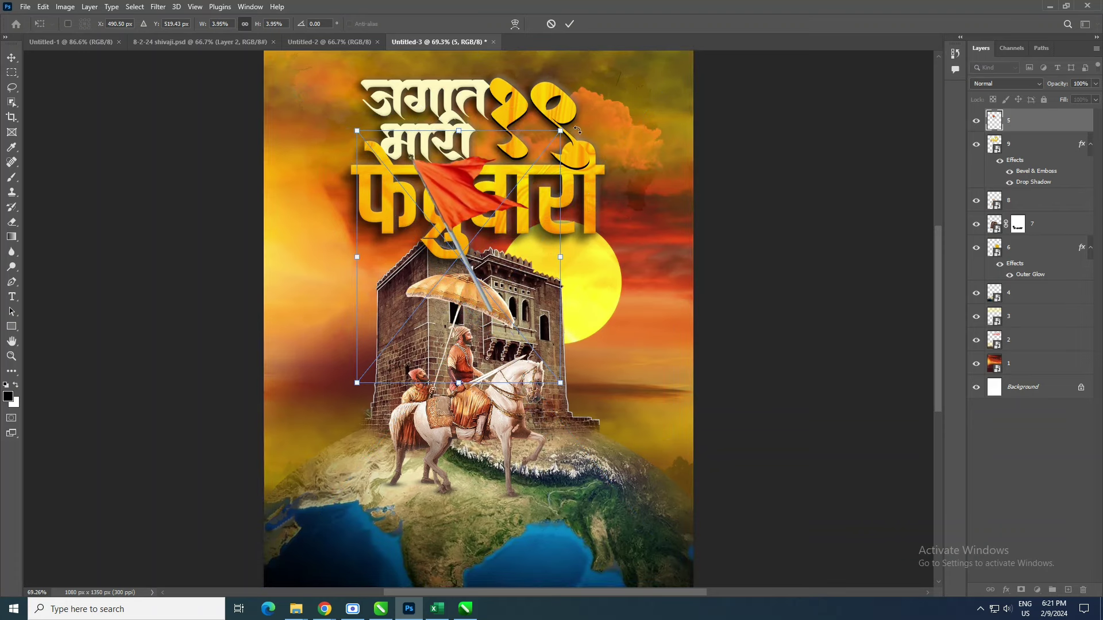
left_click_drag(578, 131, 632, 195)
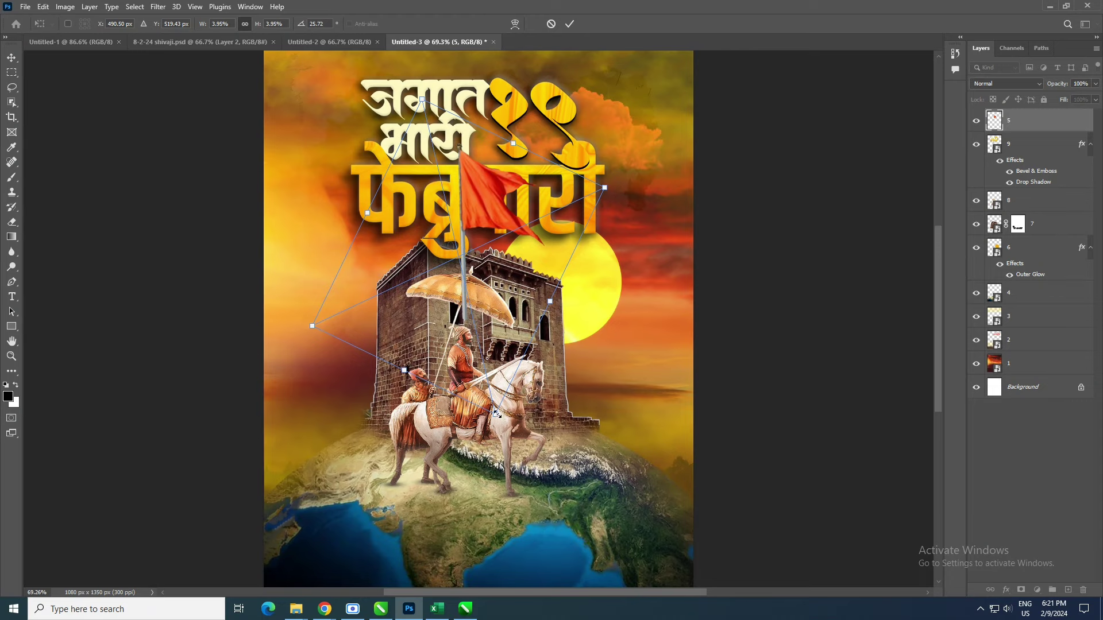
left_click_drag(497, 413, 468, 297)
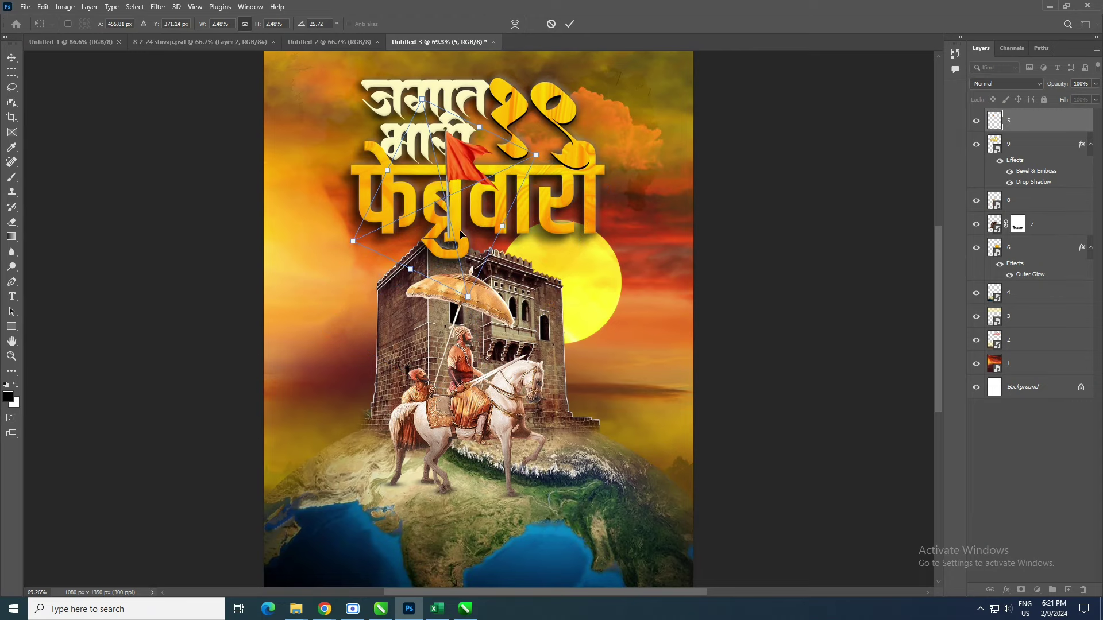
left_click_drag(460, 234, 483, 249)
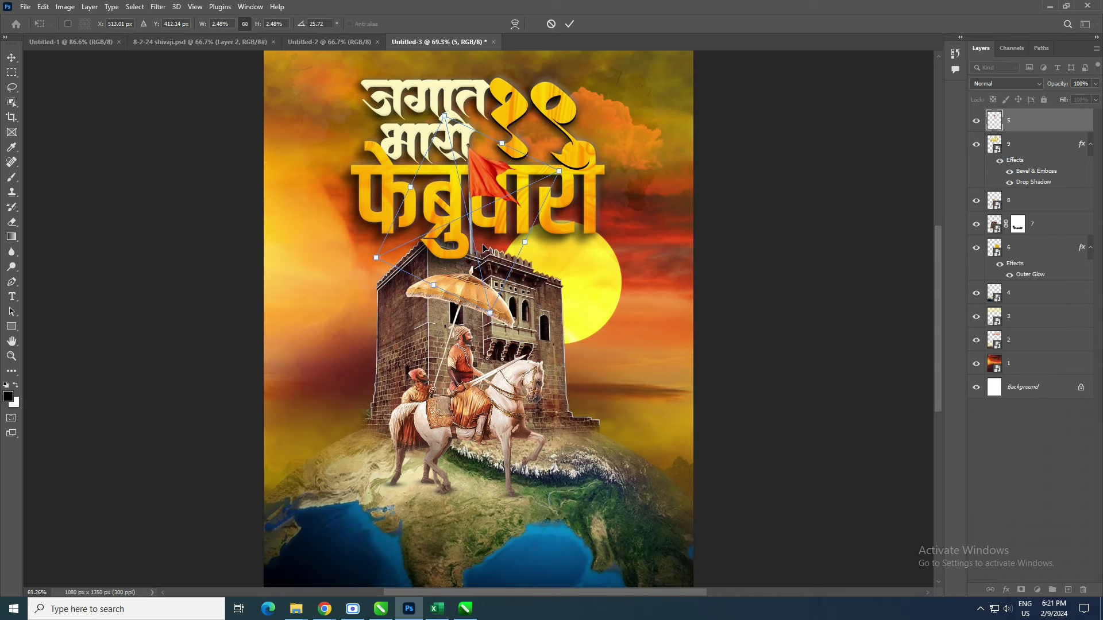
left_click_drag(489, 313, 483, 281)
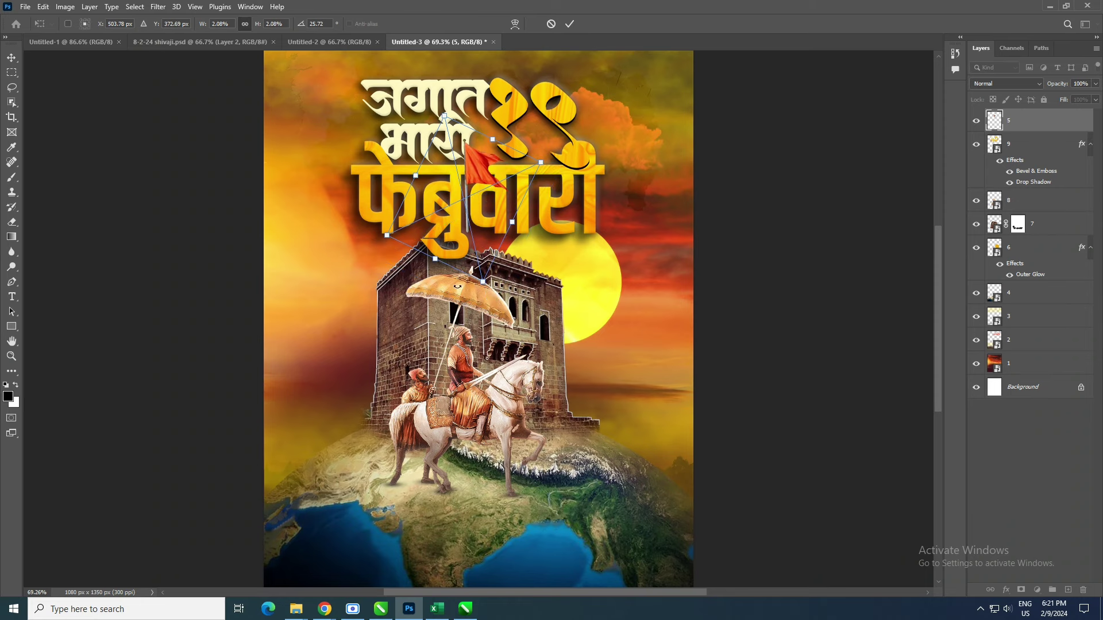
left_click_drag(481, 236, 484, 254)
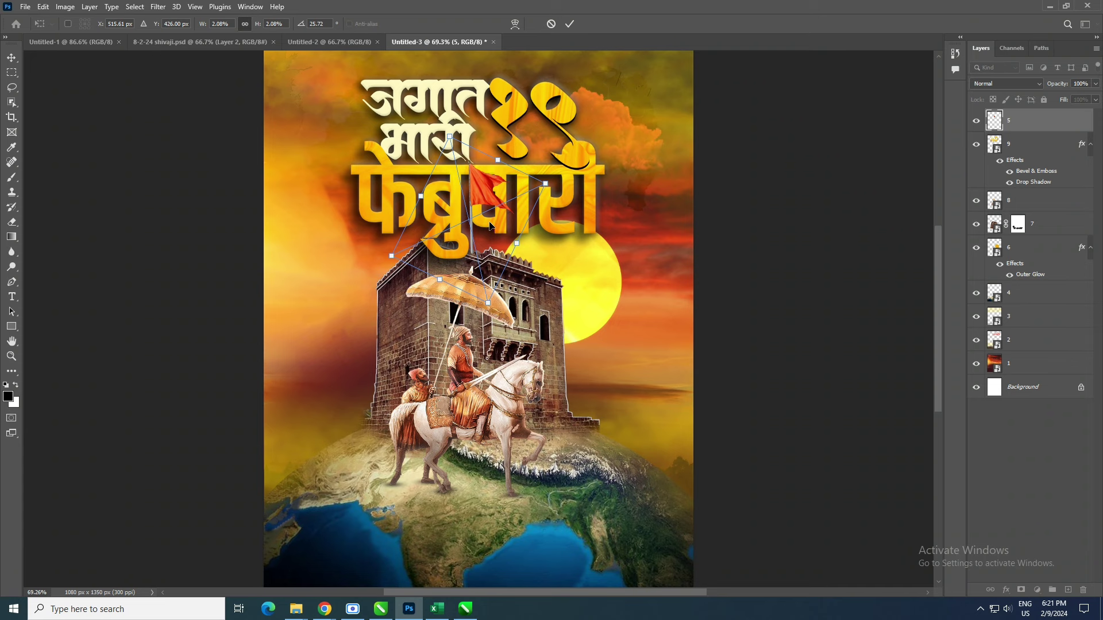
left_click(570, 24)
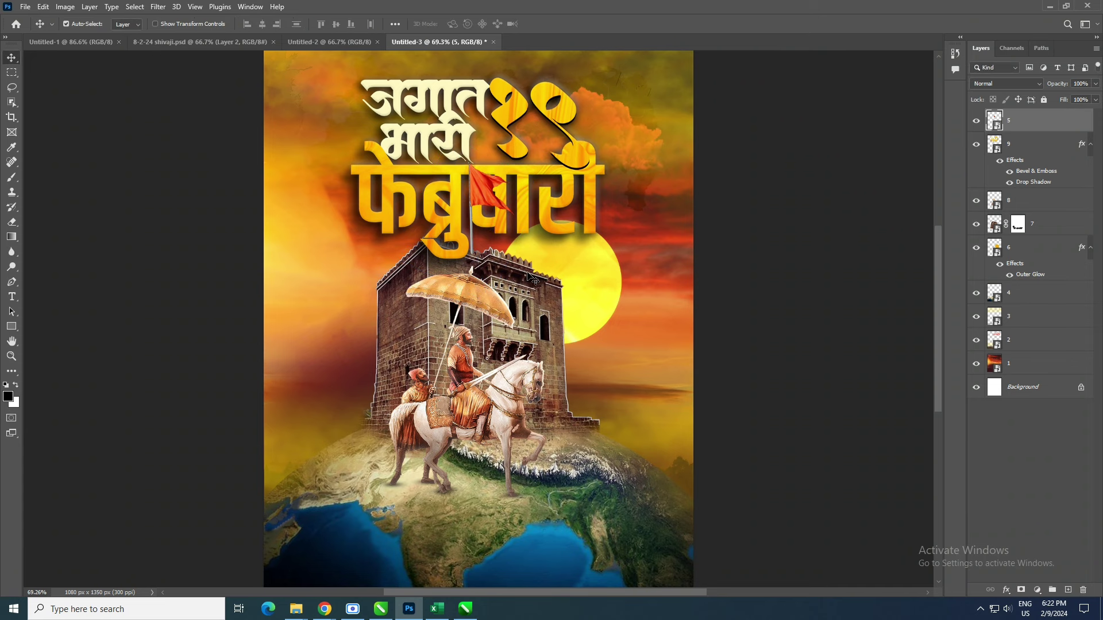
- Select title layer 9 with Background and align their horizontal centers
key("ctrl+z")
key("ctrl+z")
key("ctrl+z")
key("ctrl+z")
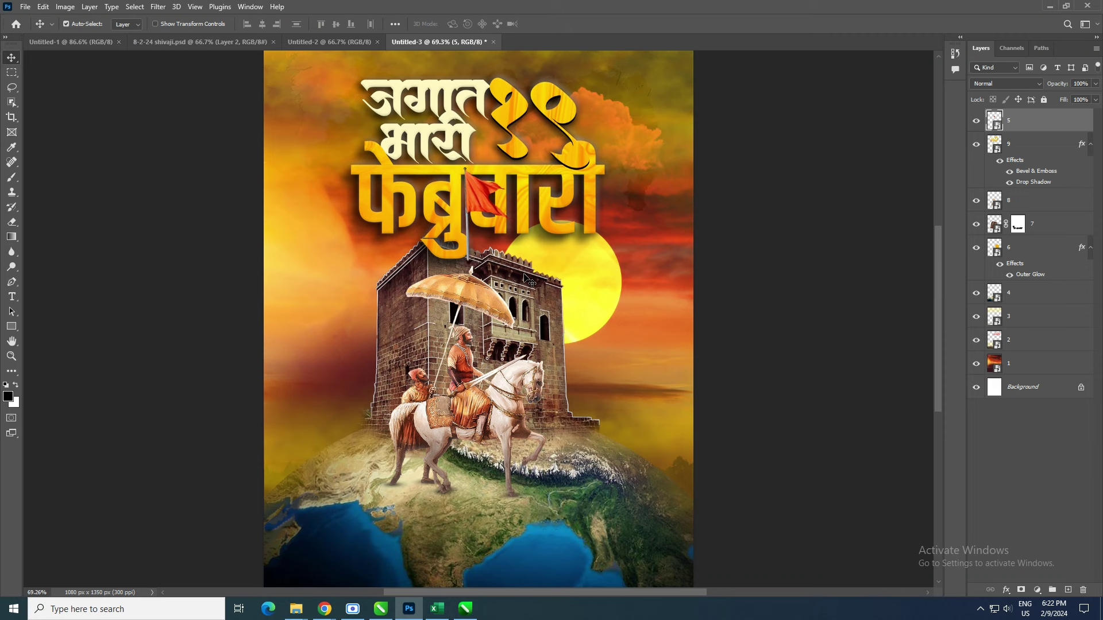
left_click(550, 225)
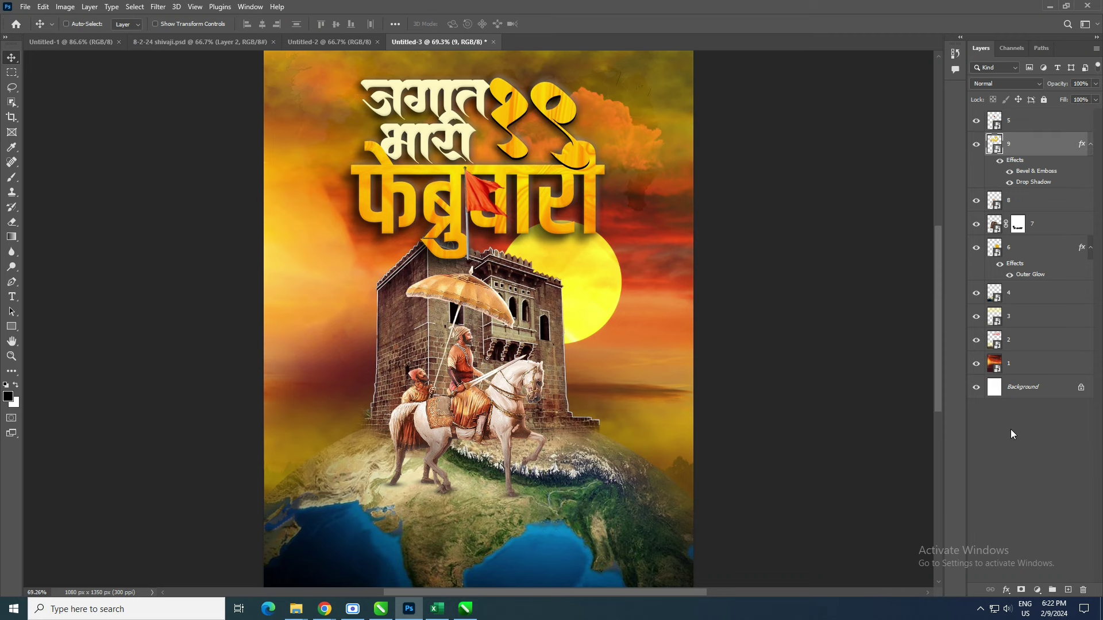
key("ctrl")
left_click(1021, 382)
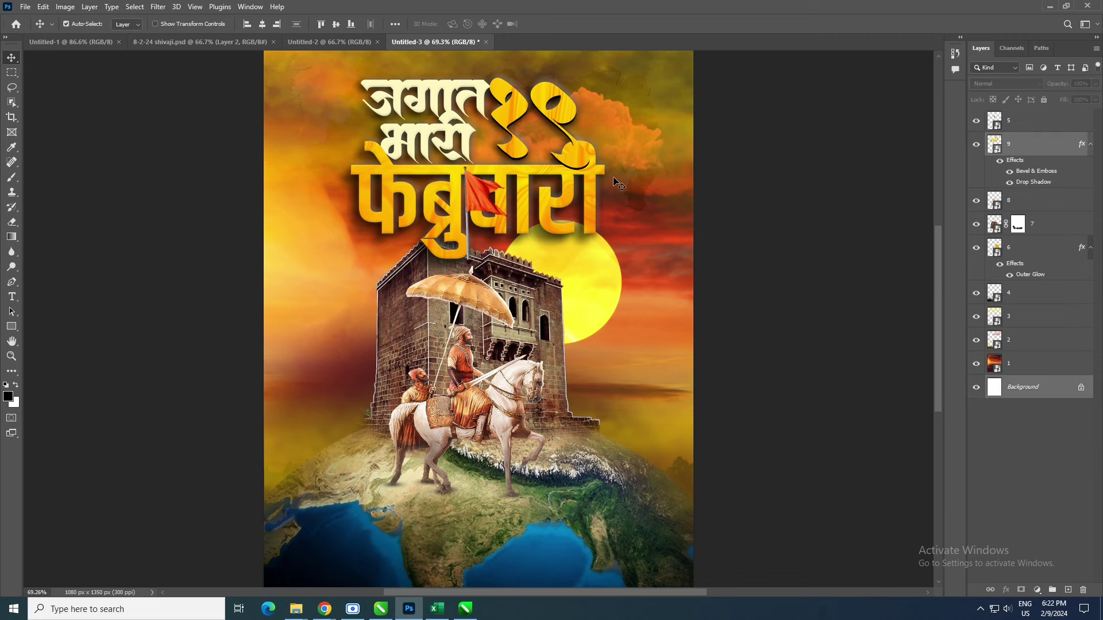
left_click(266, 24)
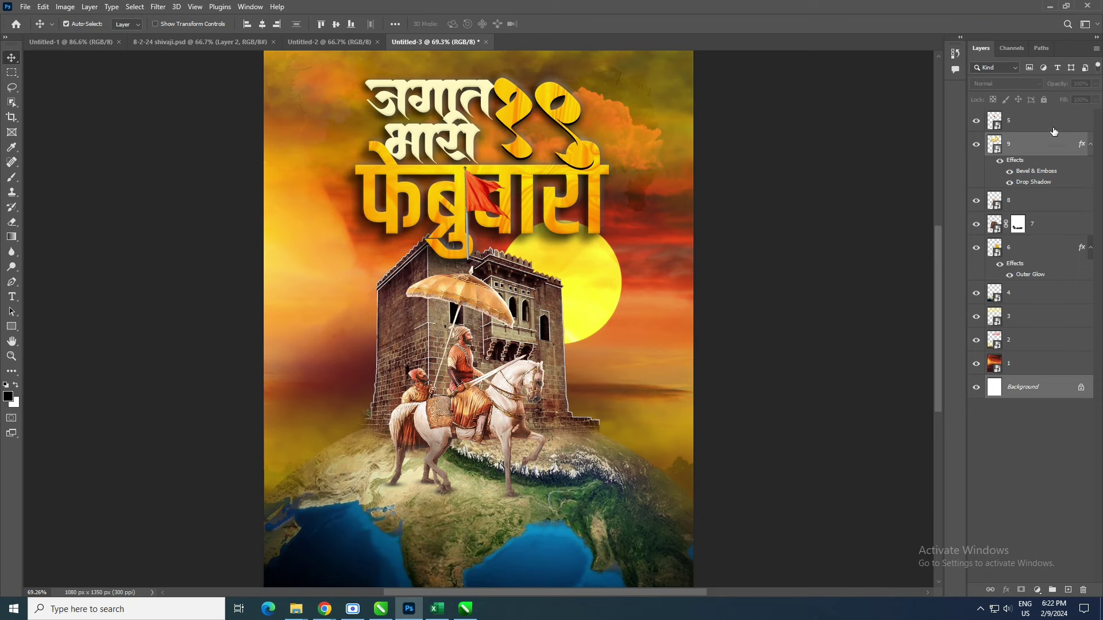
- Reselect only layer 9 and nudge the title slightly with the arrow keys
left_click(1031, 143)
key("Up")
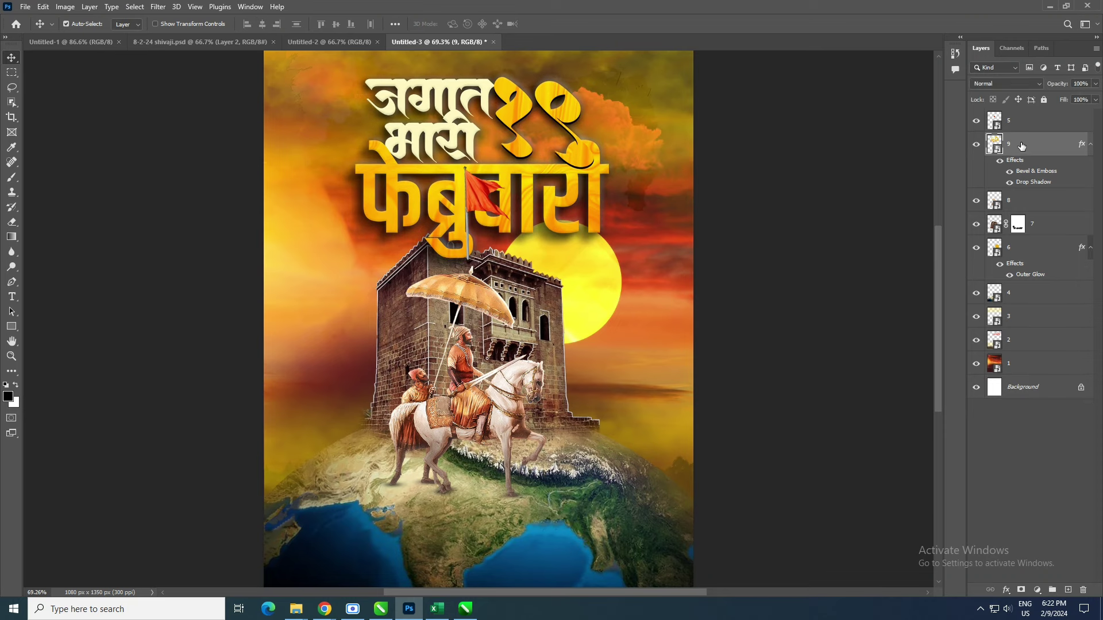
key("Up")
key("Up")
key("Up")
key("Up")
key("Down")
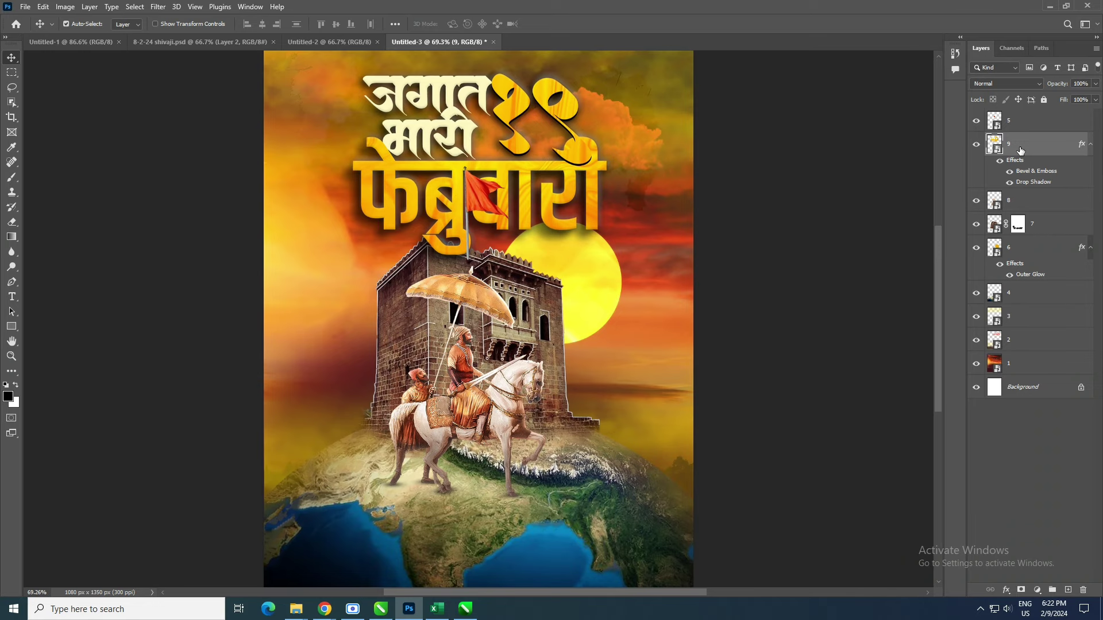
key("Down")
- Free-transform the title and enlarge it slightly, undoing a move to the left
key("ctrl+t")
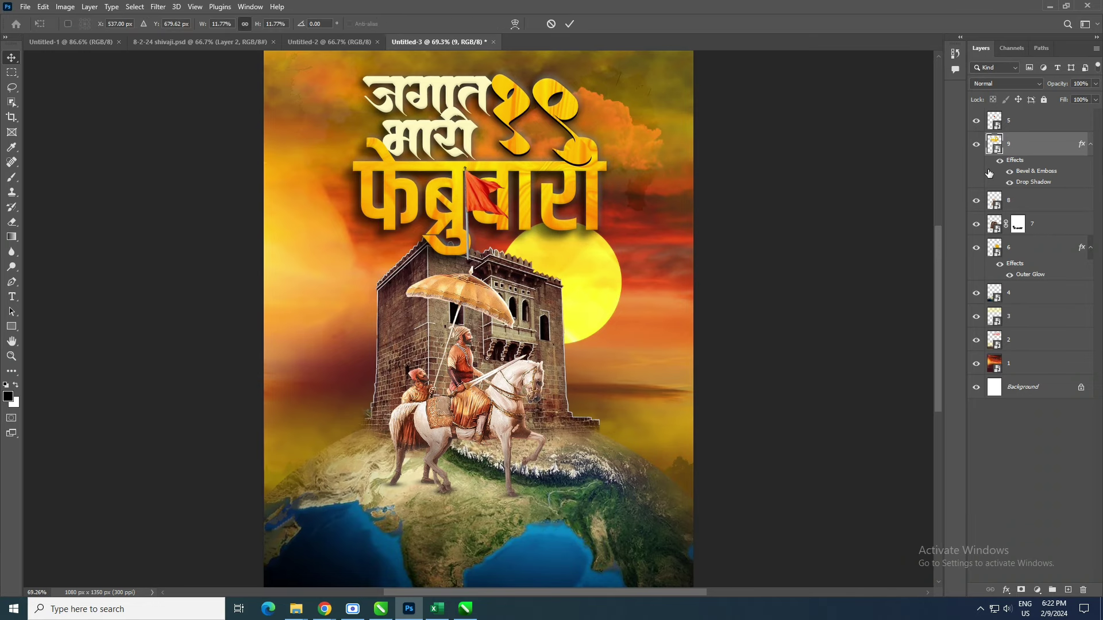
scroll(726, 422, "down", 3)
scroll(710, 417, "down", 2)
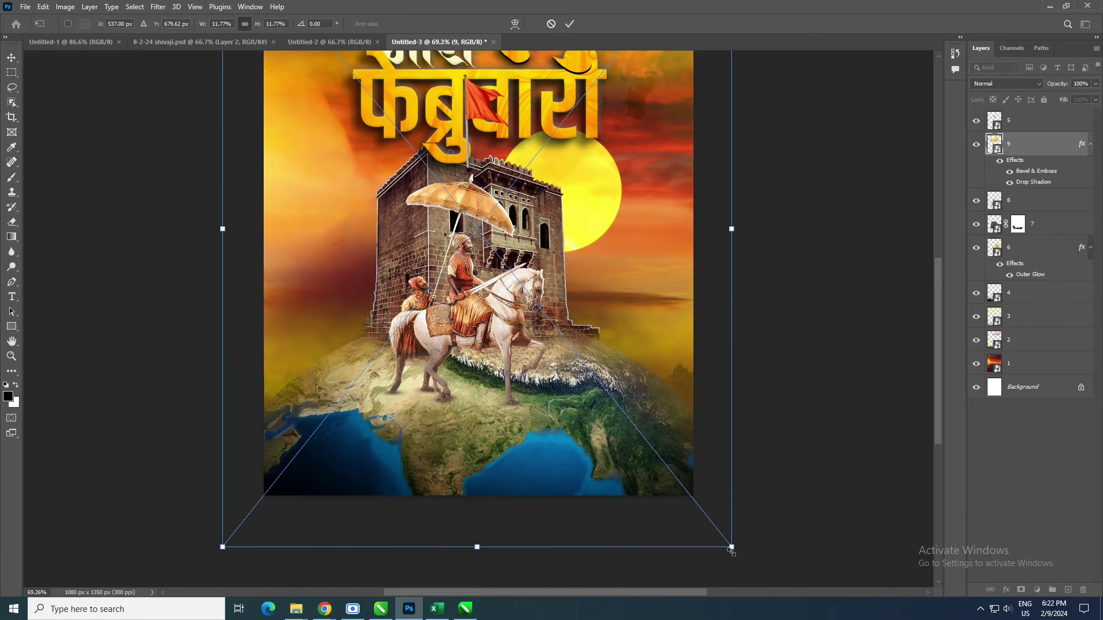
left_click_drag(731, 550, 746, 567)
scroll(726, 435, "up", 3)
scroll(727, 435, "up", 3)
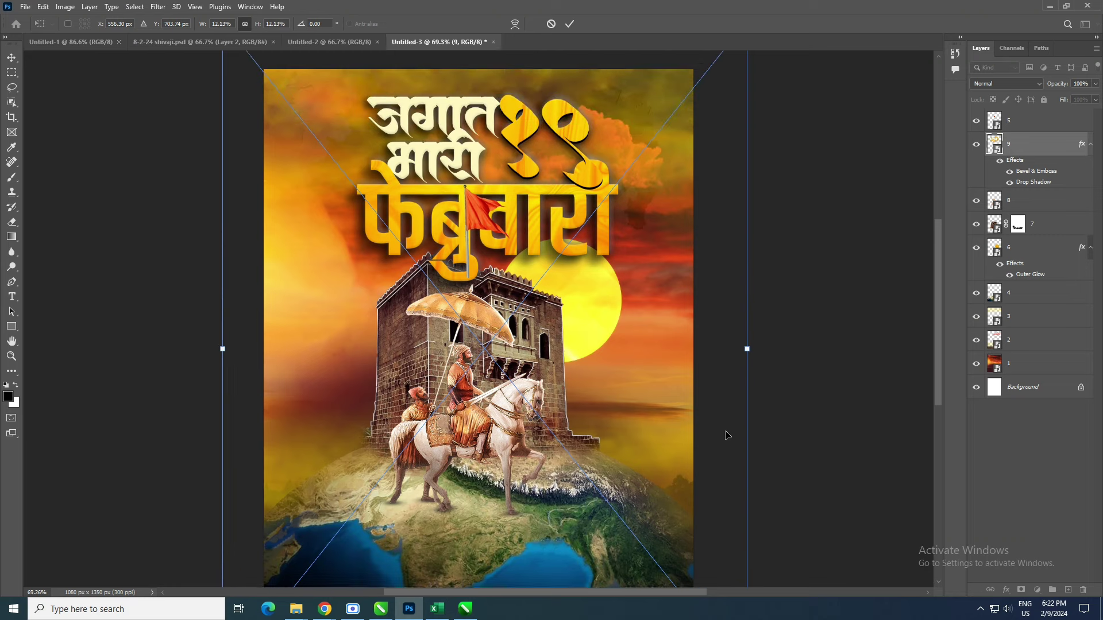
scroll(727, 435, "up", 1)
left_click_drag(606, 203, 590, 197)
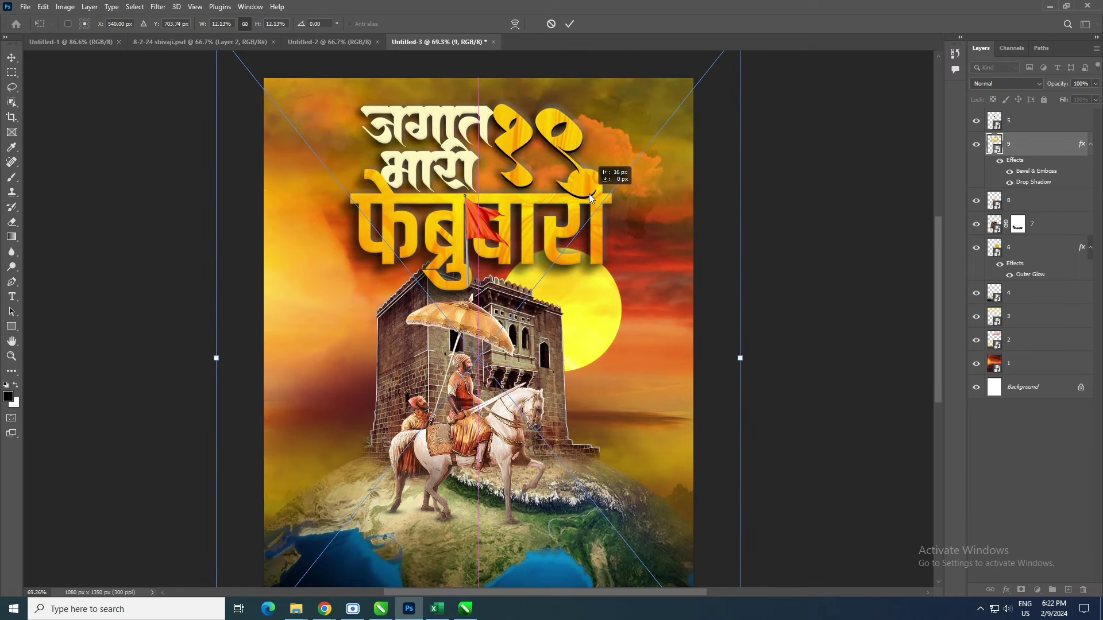
key("ctrl+z")
- Enlarge the title to 12.31%, settle it lower and slightly right, and commit
scroll(635, 267, "up", 3)
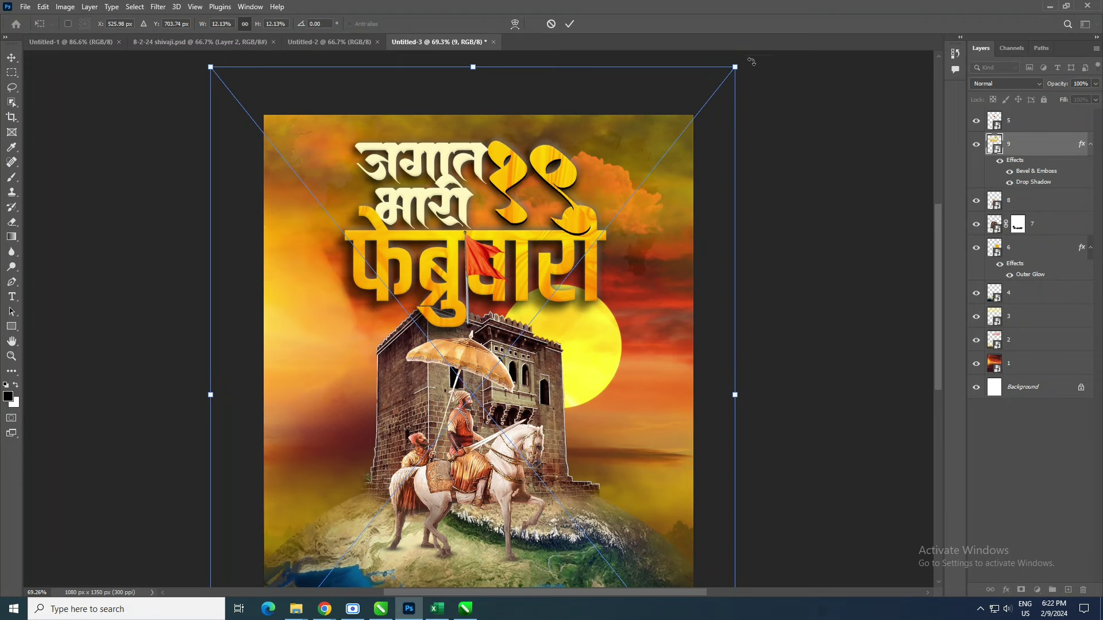
left_click_drag(735, 67, 743, 57)
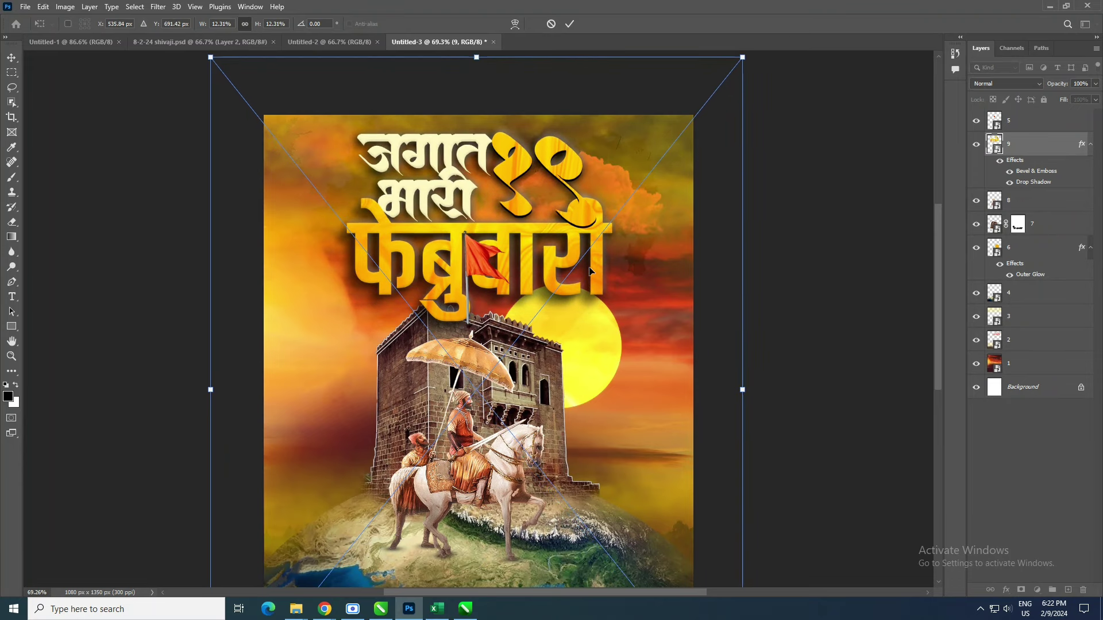
left_click_drag(591, 271, 571, 272)
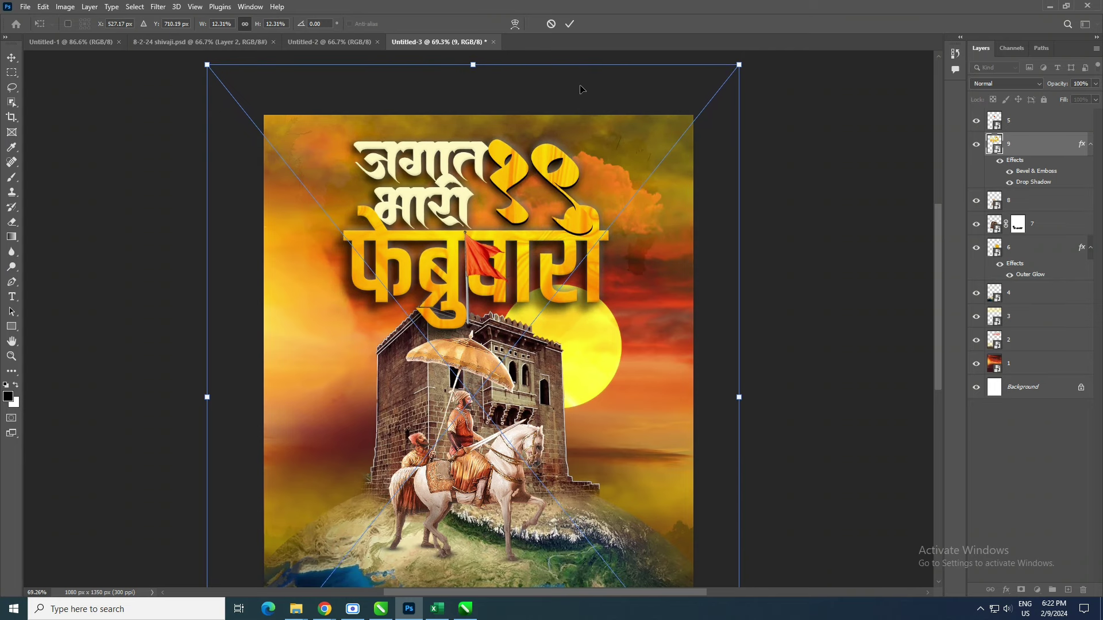
key("Right")
key("Right")
key("Right")
key("Right")
key("Right")
key("Right")
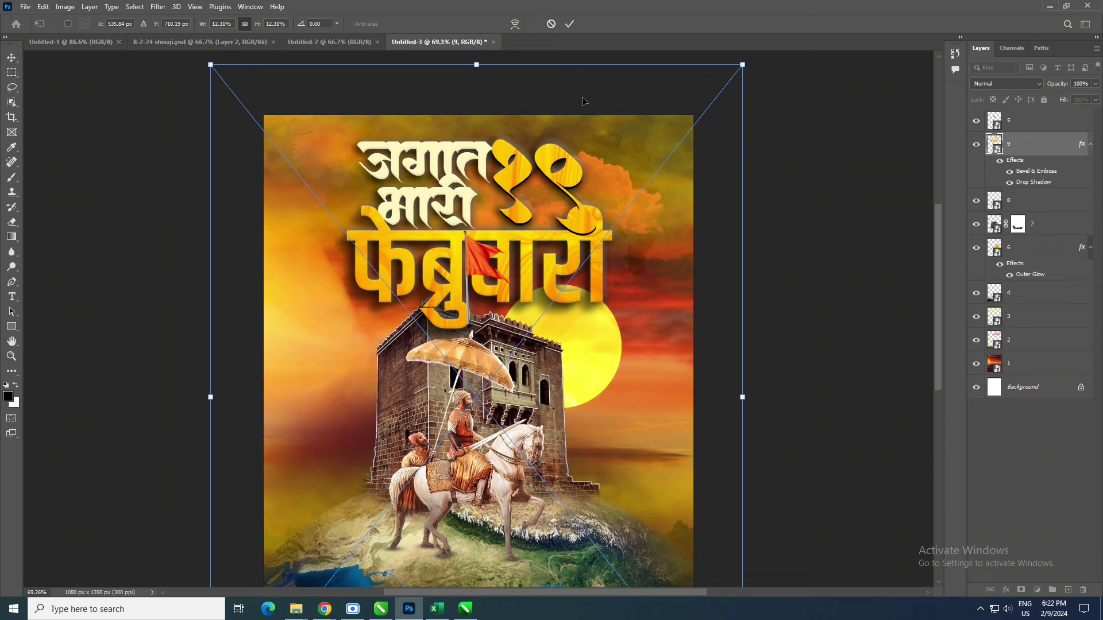
key("Right")
key("Down")
key("Down")
key("Down")
key("Down")
key("Down")
key("Down")
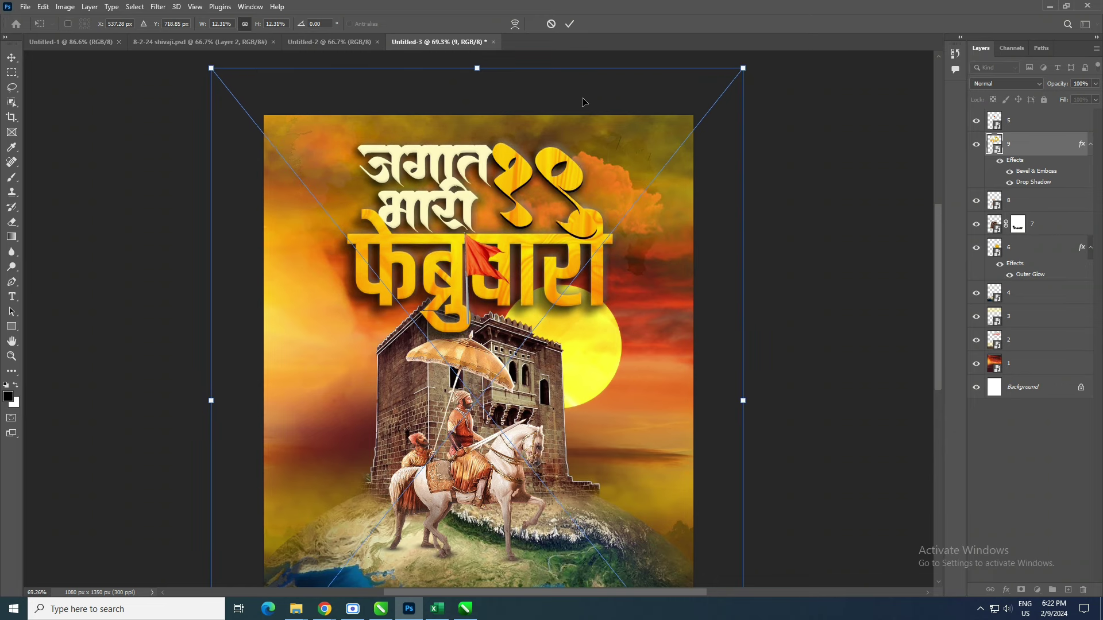
left_click(569, 24)
left_click(1025, 123)
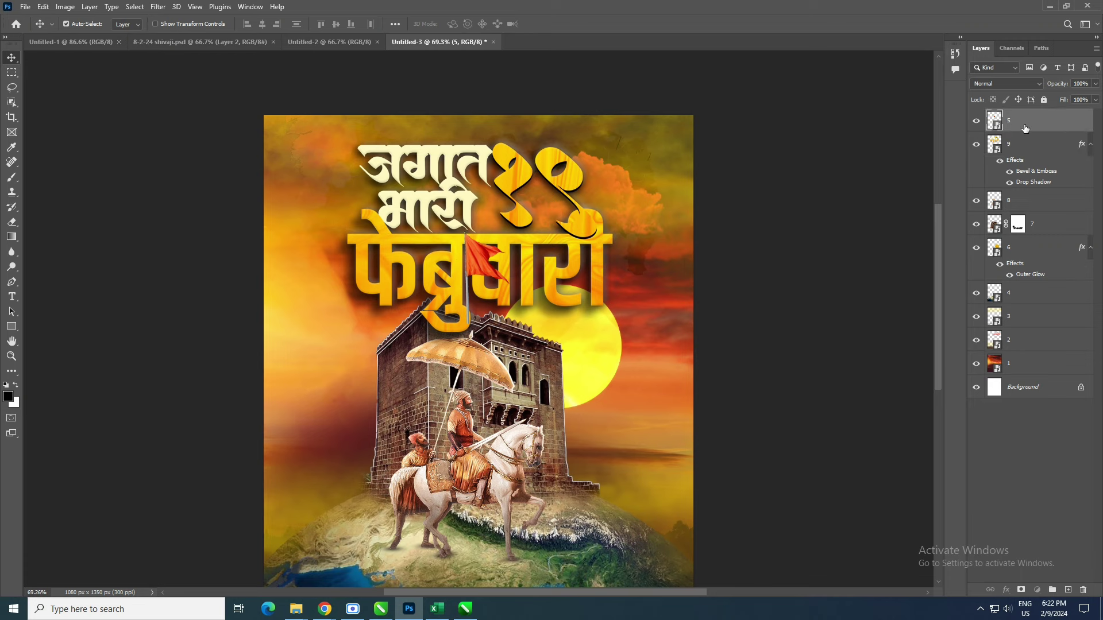
- Duplicate flag layer 5 and move the copy beneath title layer 9
key("ctrl+j")
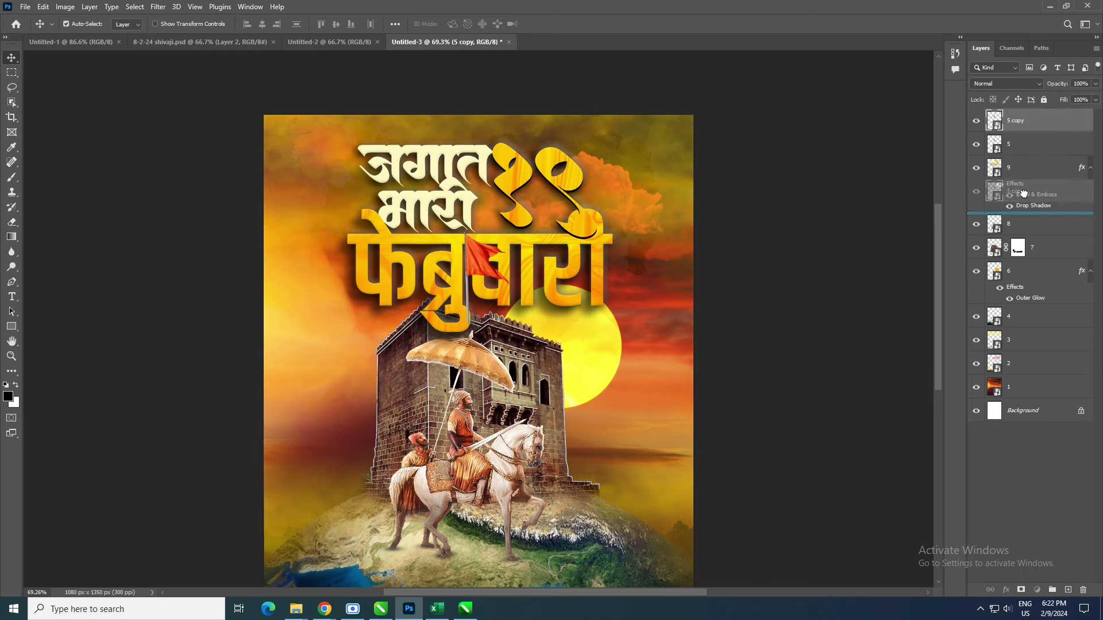
left_click_drag(1025, 125, 1014, 248)
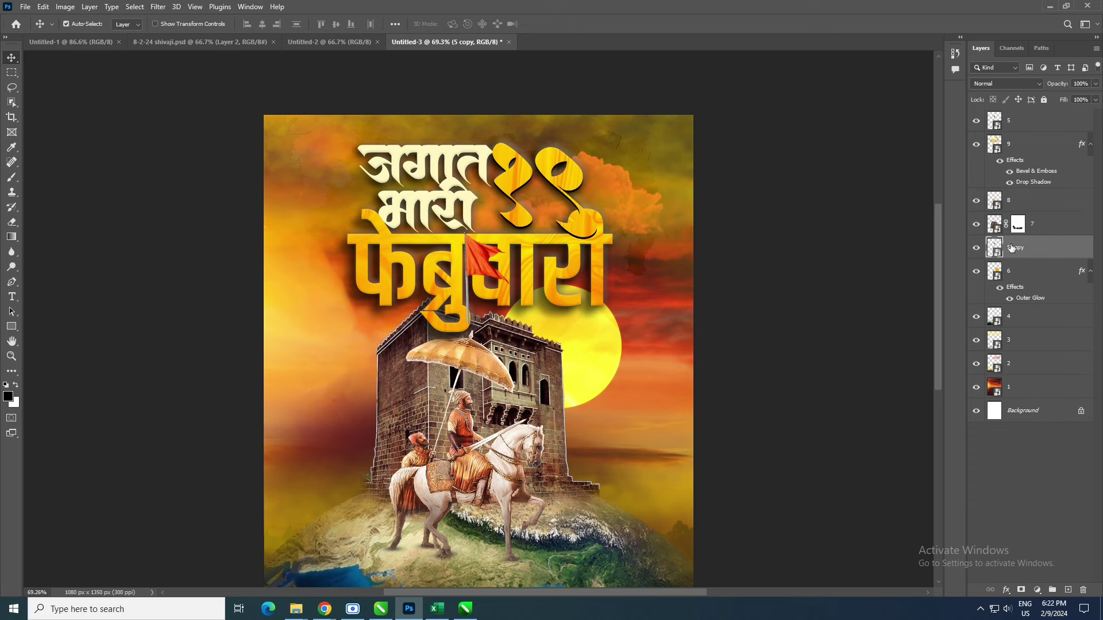
left_click(1022, 126)
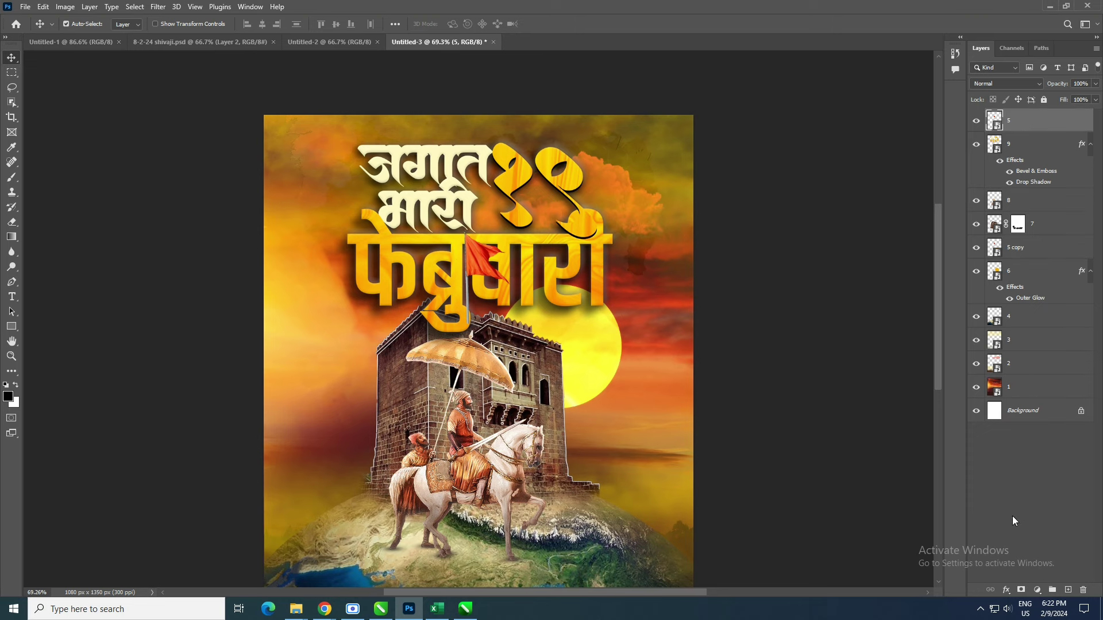
- Mask flag layer 5 and paint black to hide the pole where it crosses ब
left_click(1021, 590)
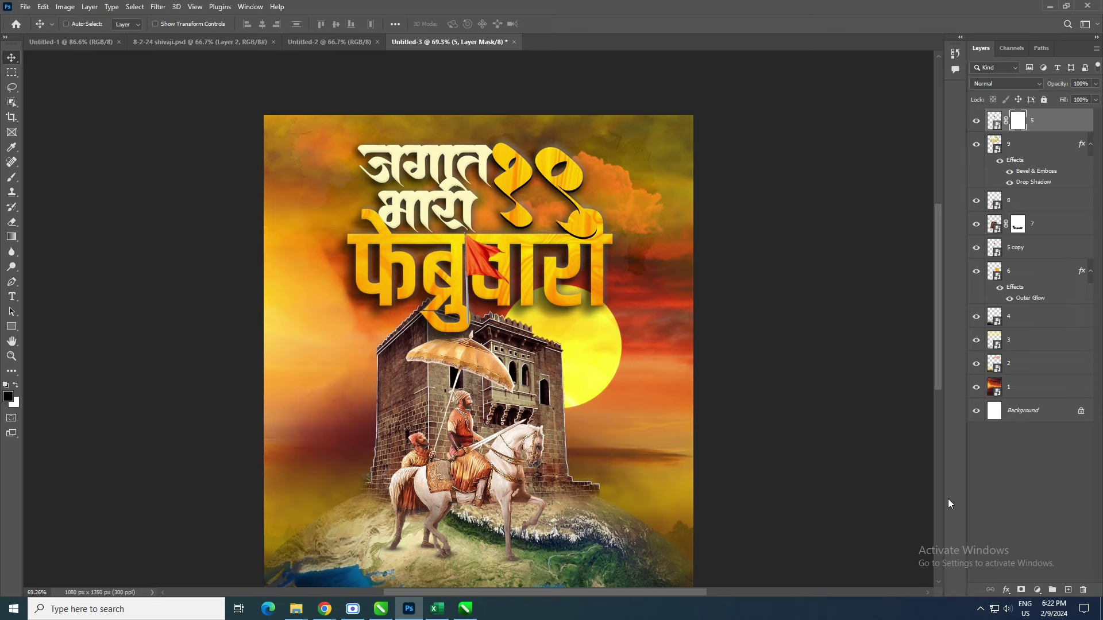
scroll(948, 503, "down", 2)
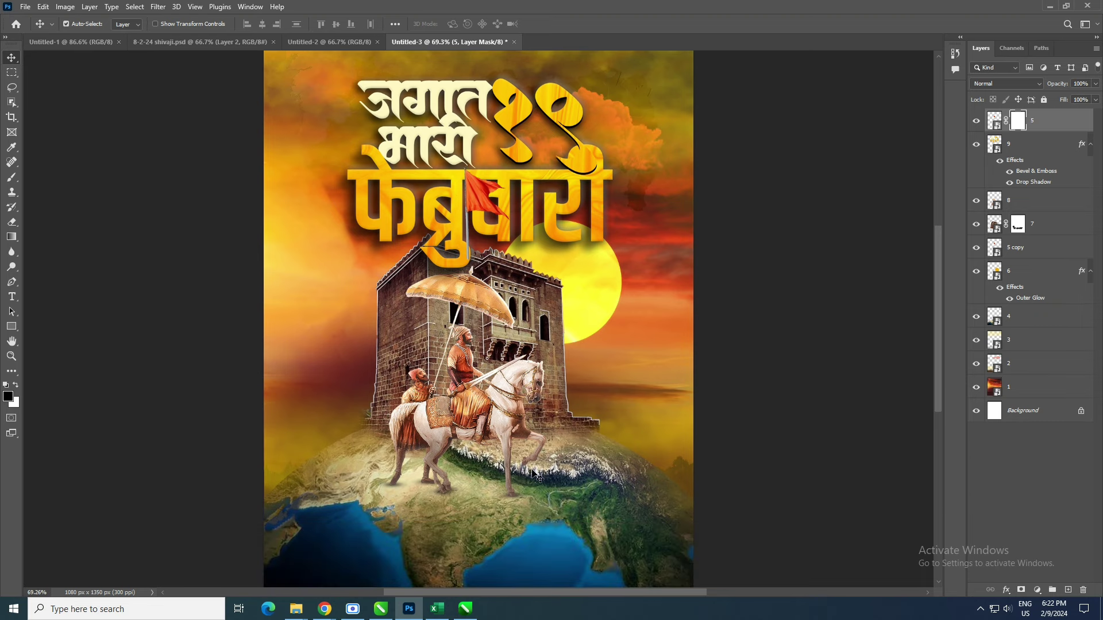
key("b")
left_click_drag(468, 257, 464, 251)
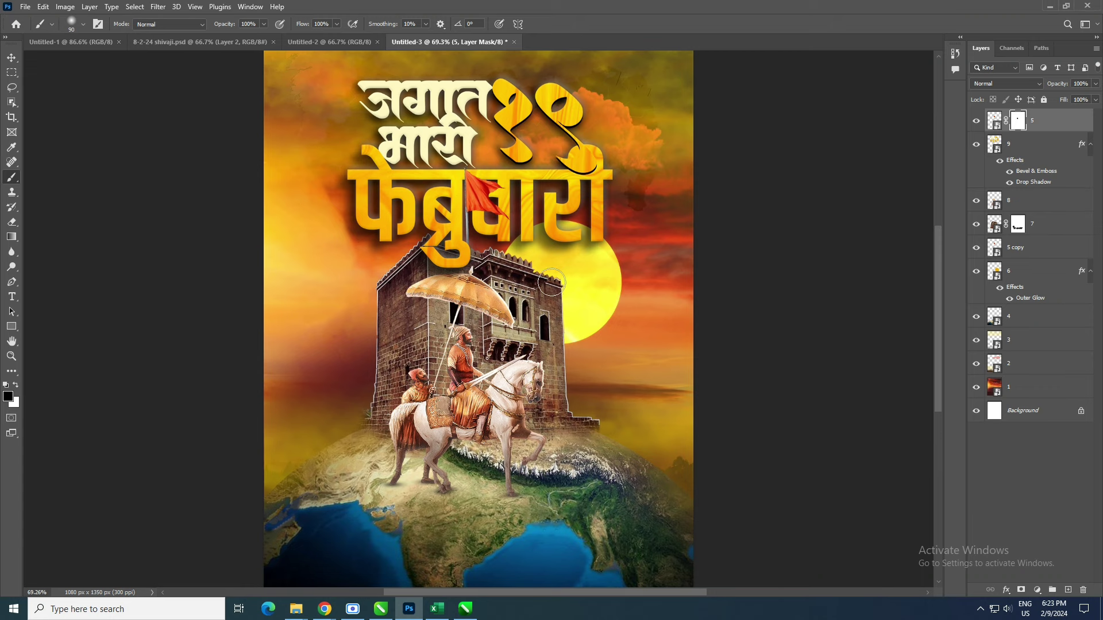
left_click(14, 59)
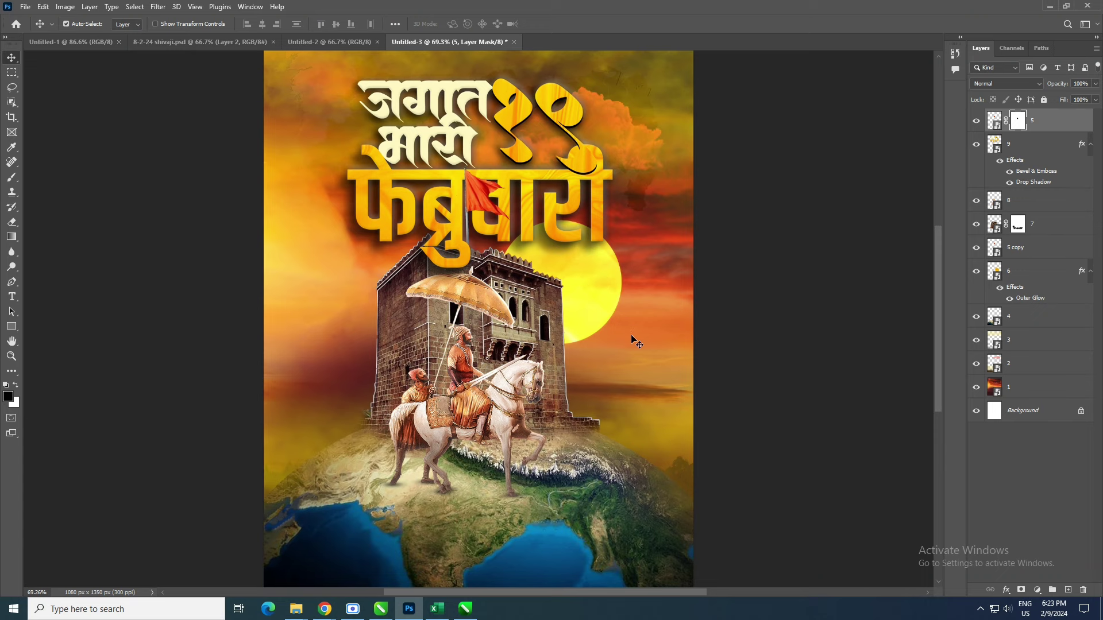
left_click(550, 341)
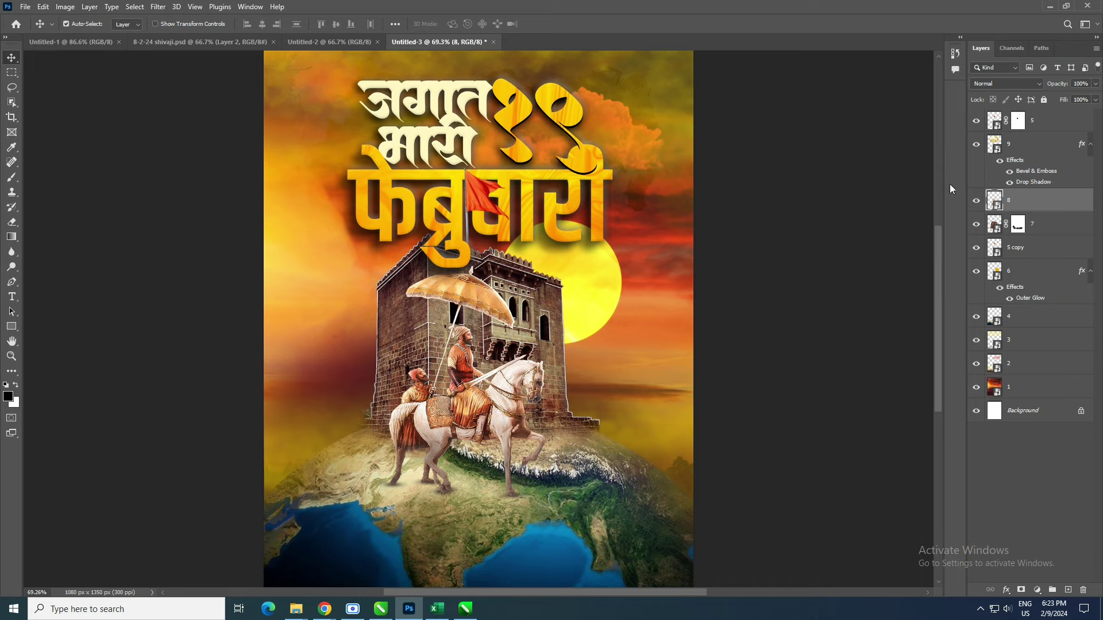
left_click(975, 366)
left_click(975, 366)
key("ctrl+plus")
key("ctrl+plus")
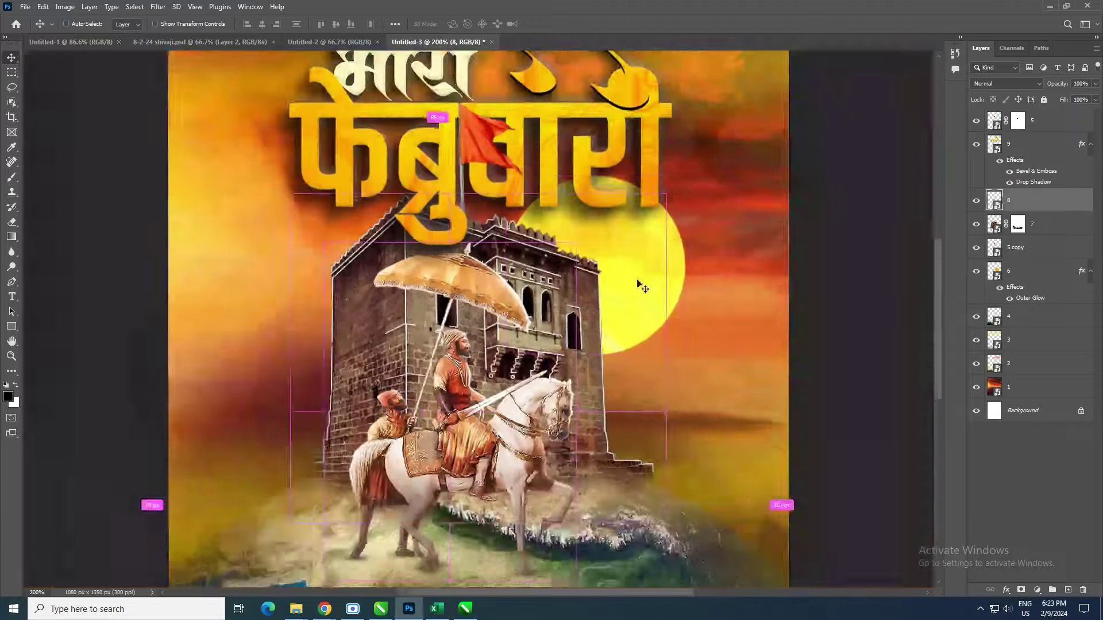
key("ctrl+minus")
left_click_drag(942, 302, 944, 267)
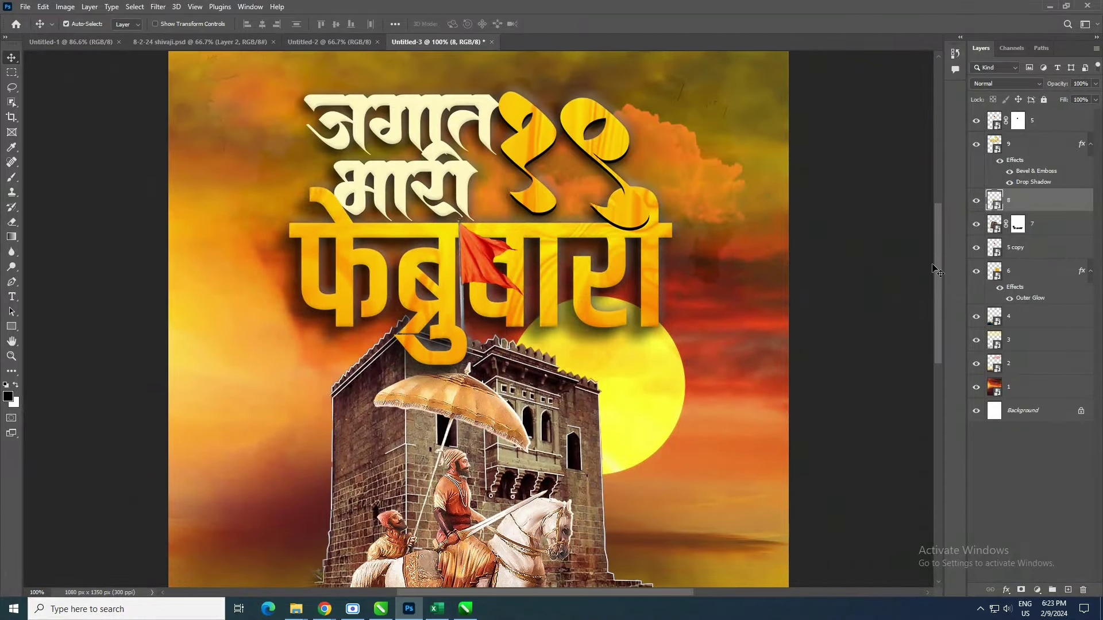
mouse_move(938, 265)
left_mouse_down()
mouse_move(935, 353)
mouse_move(935, 339)
left_mouse_up()
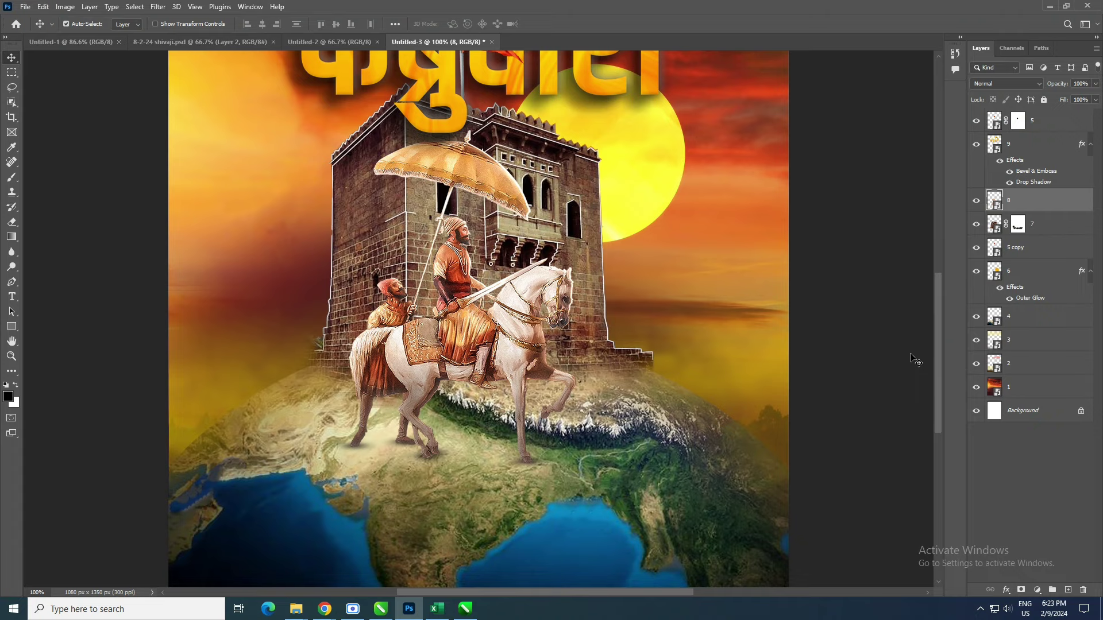
key("ctrl+0")
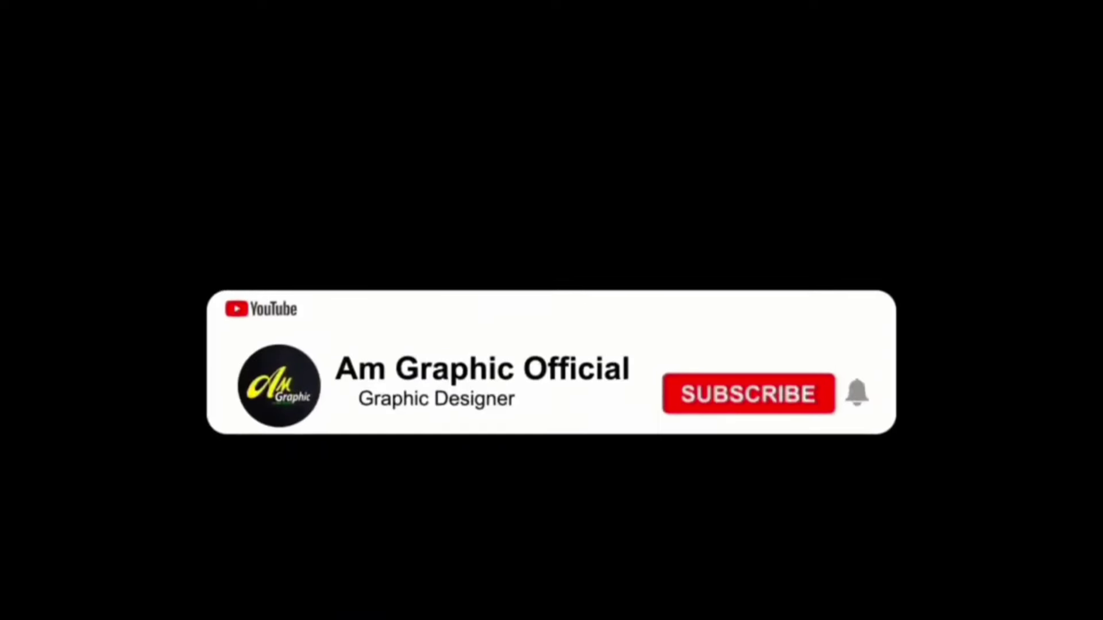